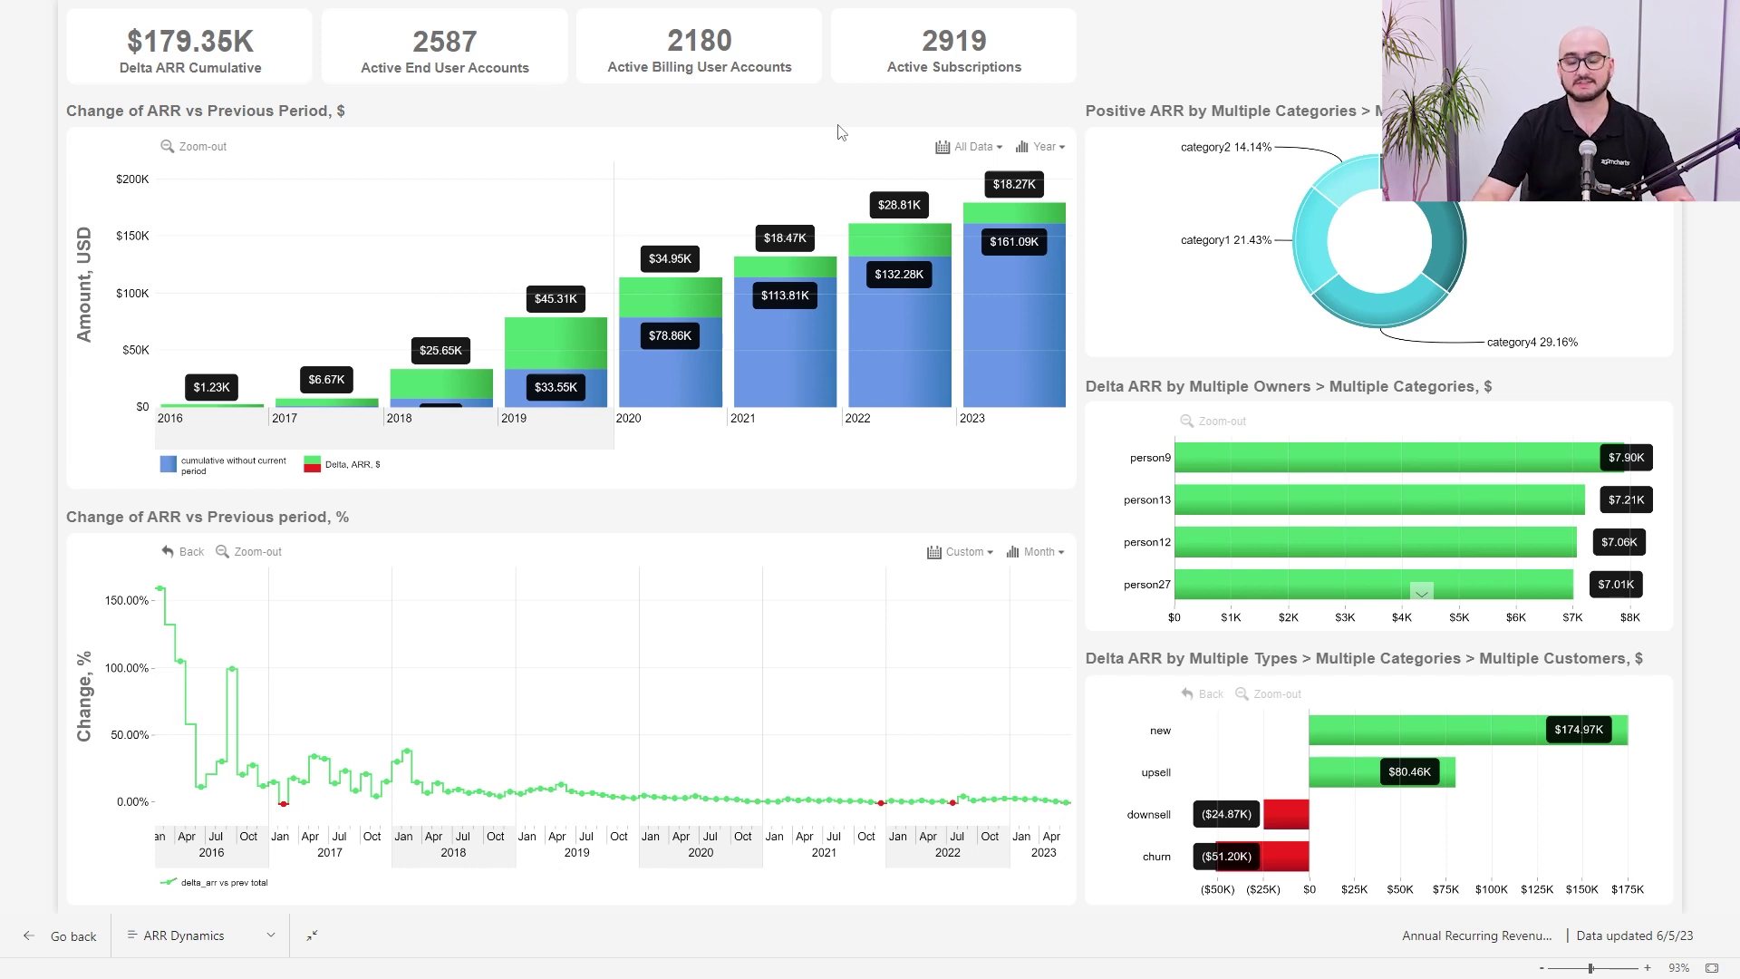
Filter the dashboard to person9's category3 and zoom the ARR chart into 2021–2022 quarters.
left_click(1209, 460)
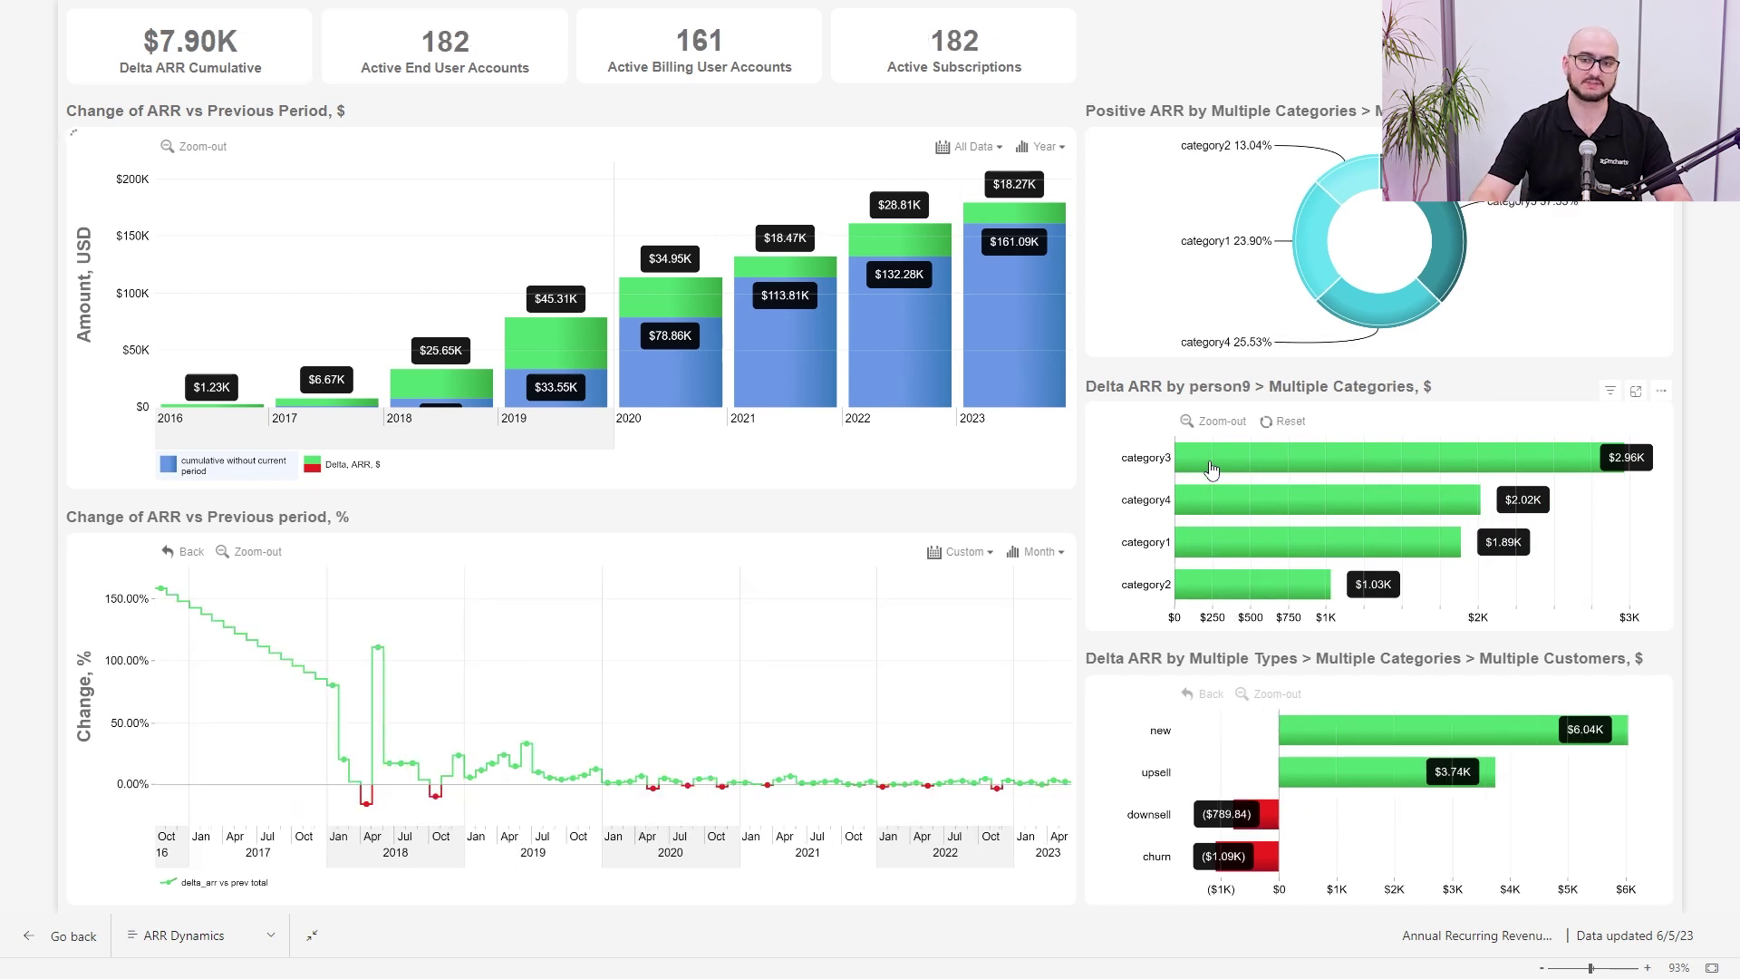
mouse_move(1260, 472)
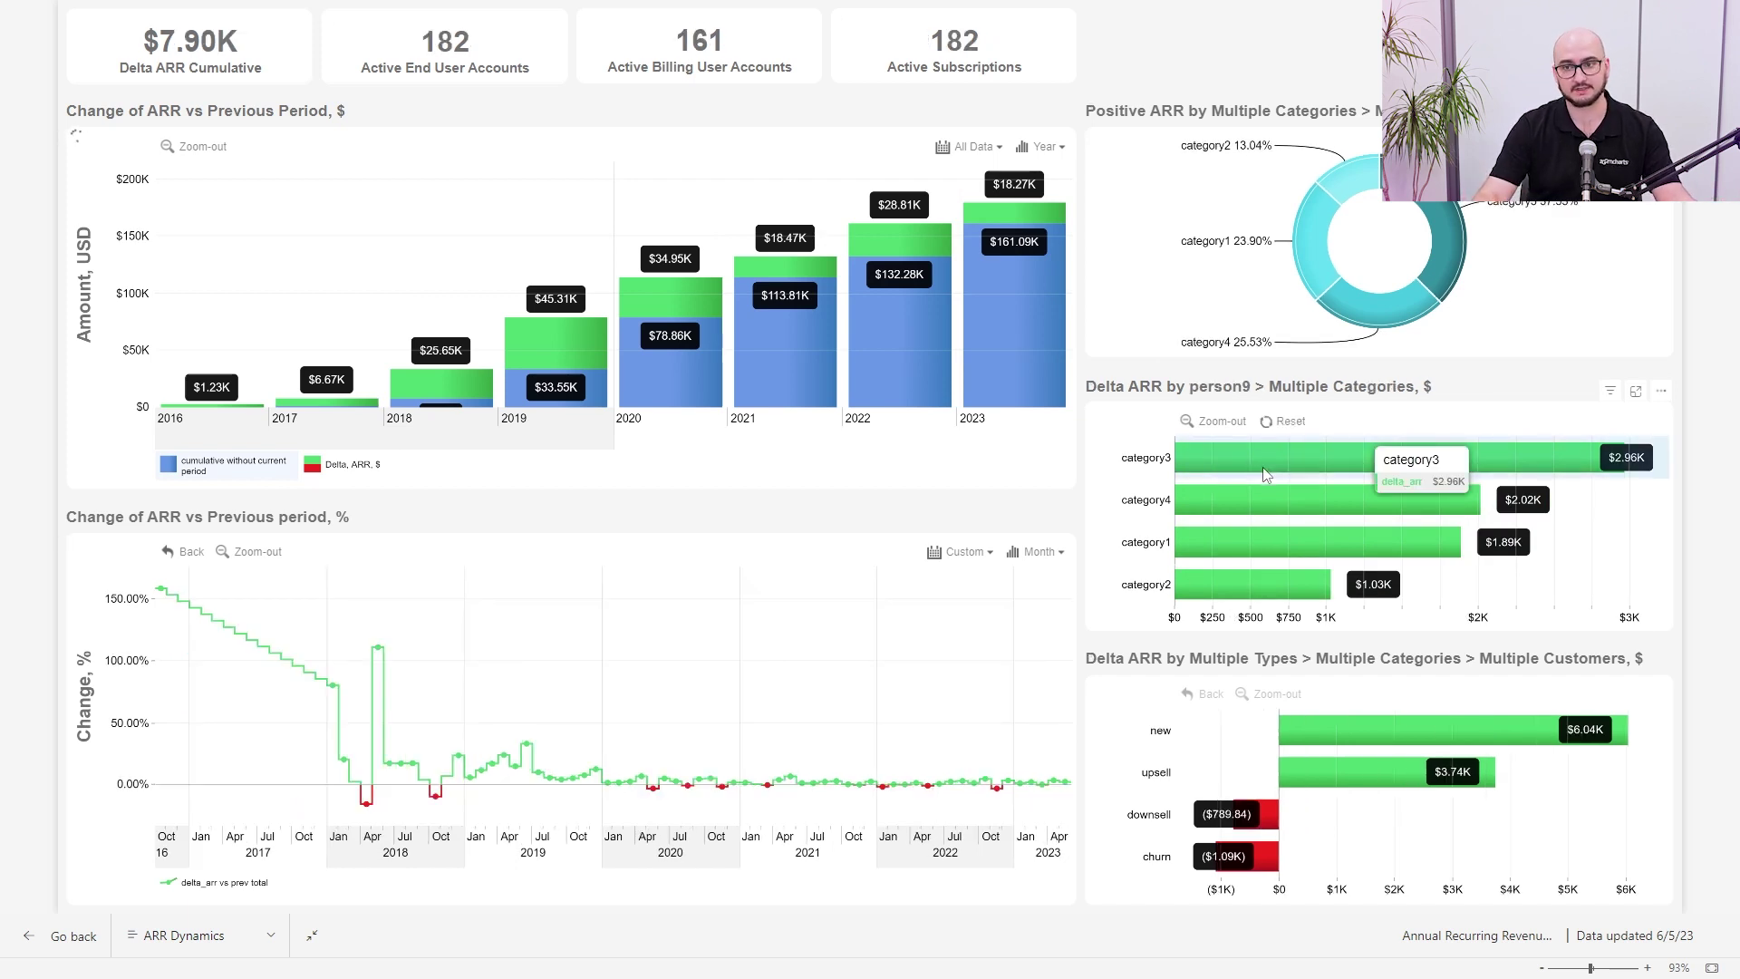
left_click(1266, 475)
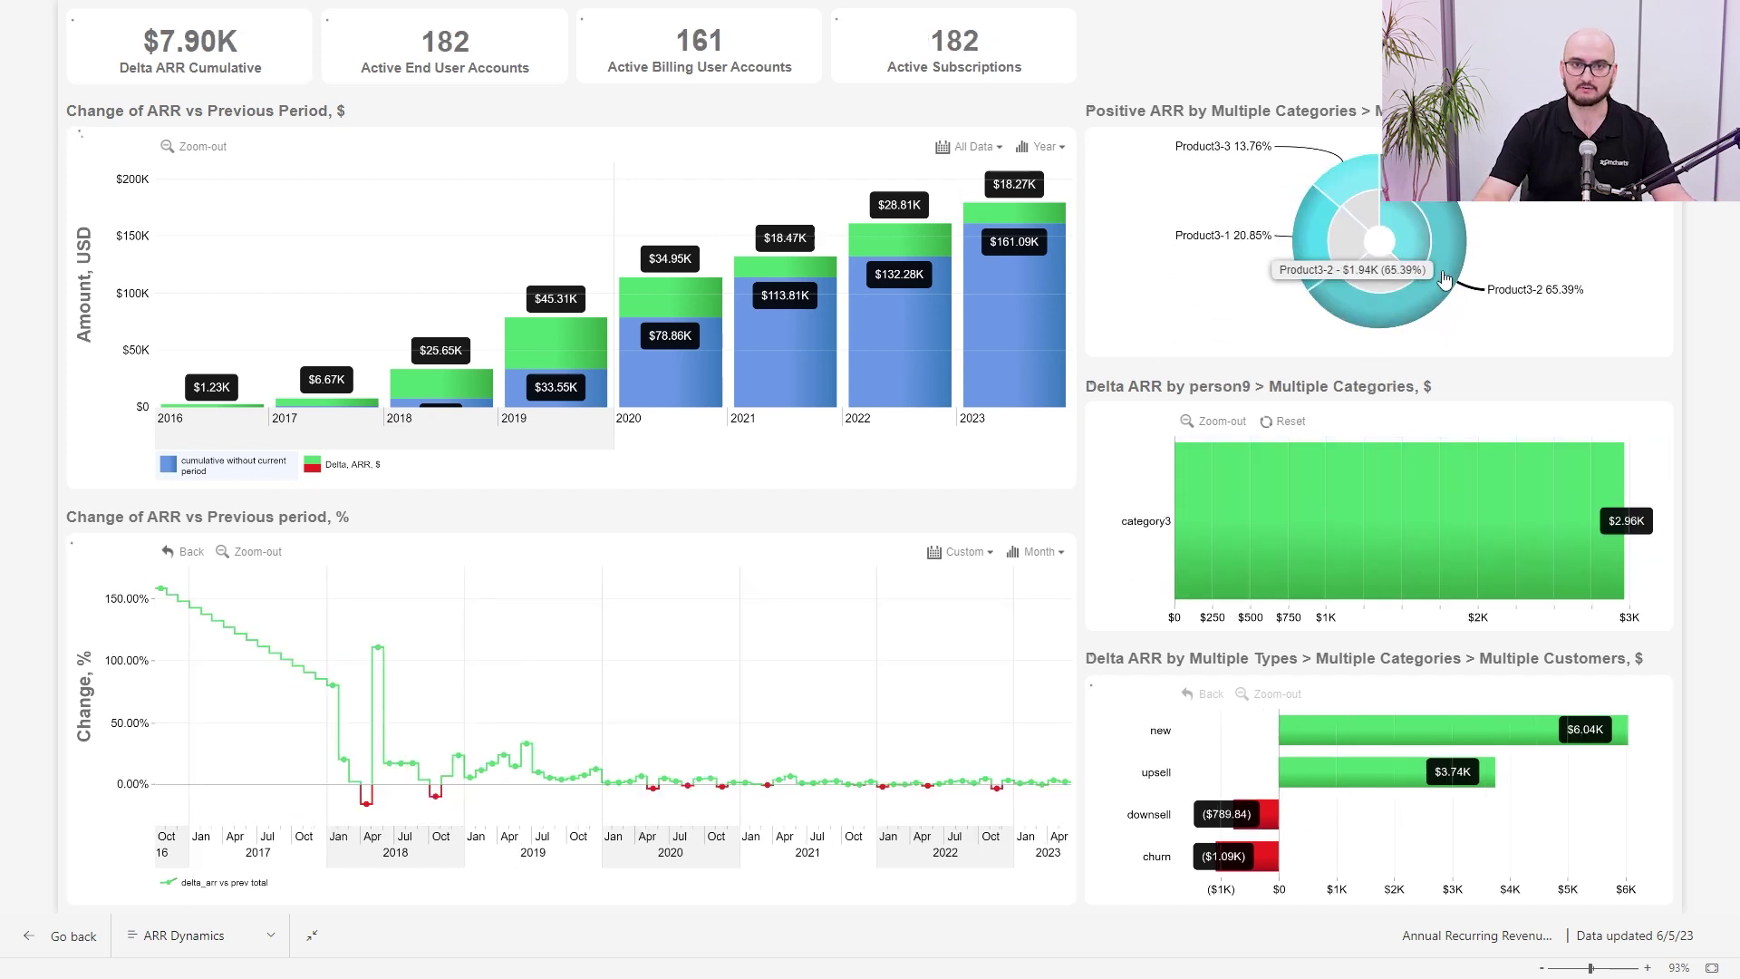
left_click_drag(625, 435, 835, 493)
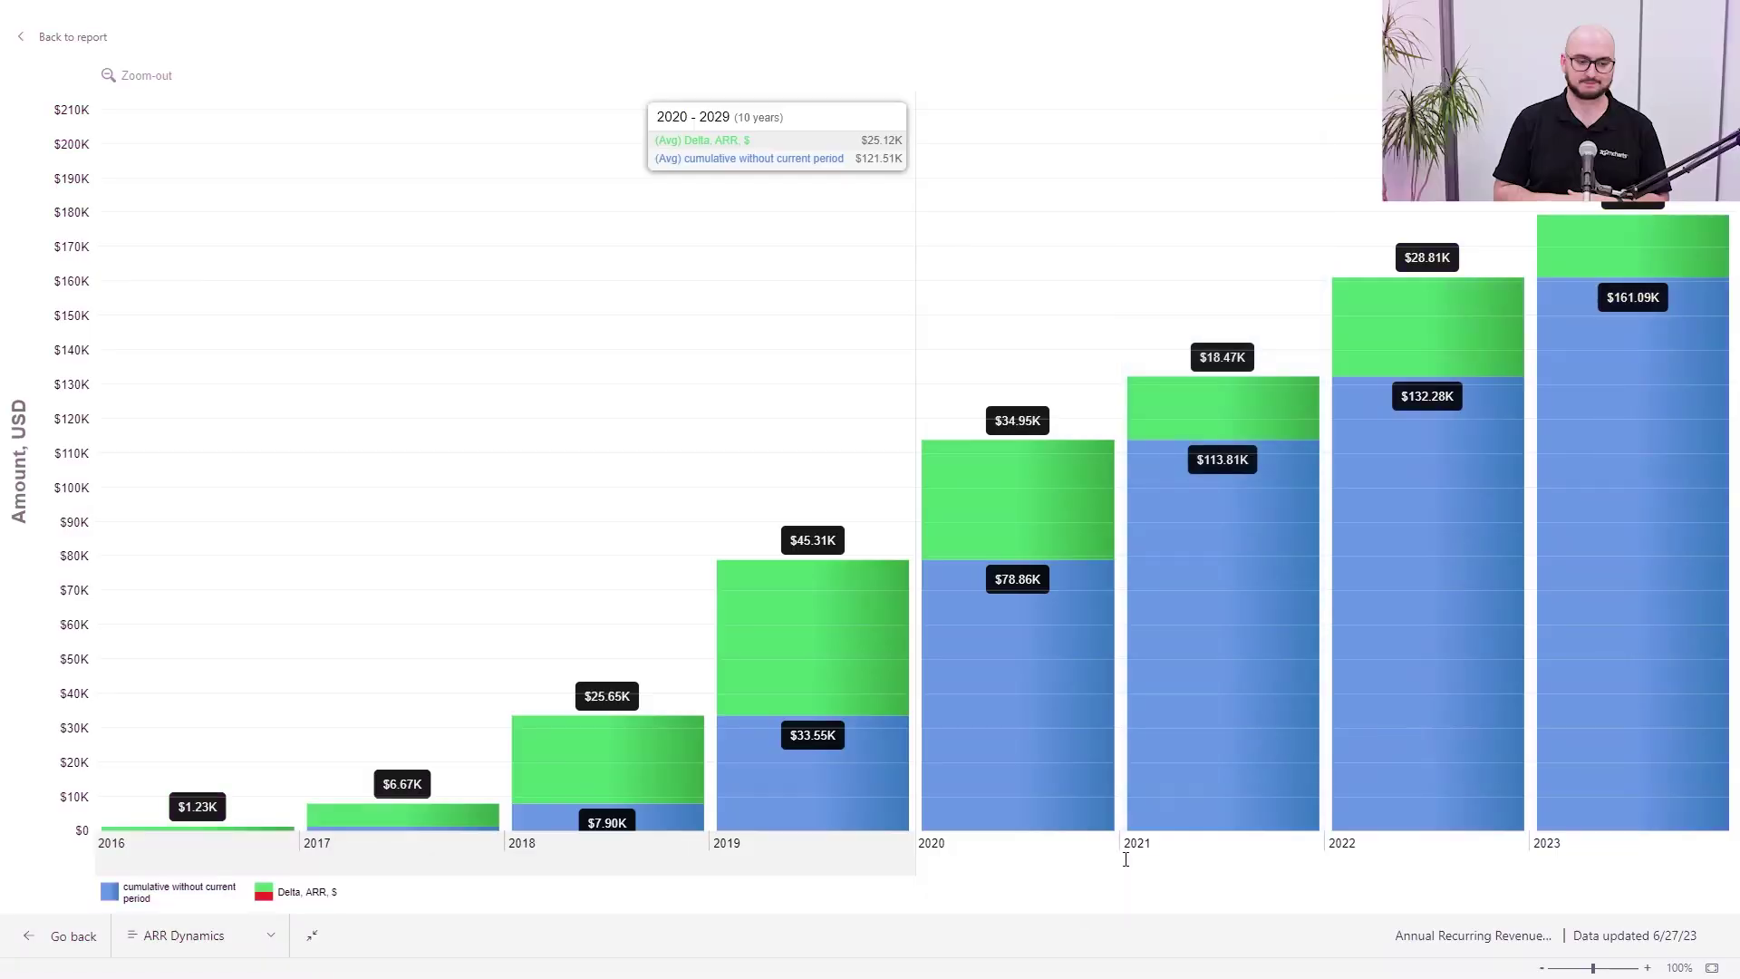
left_click_drag(1124, 852, 1506, 859)
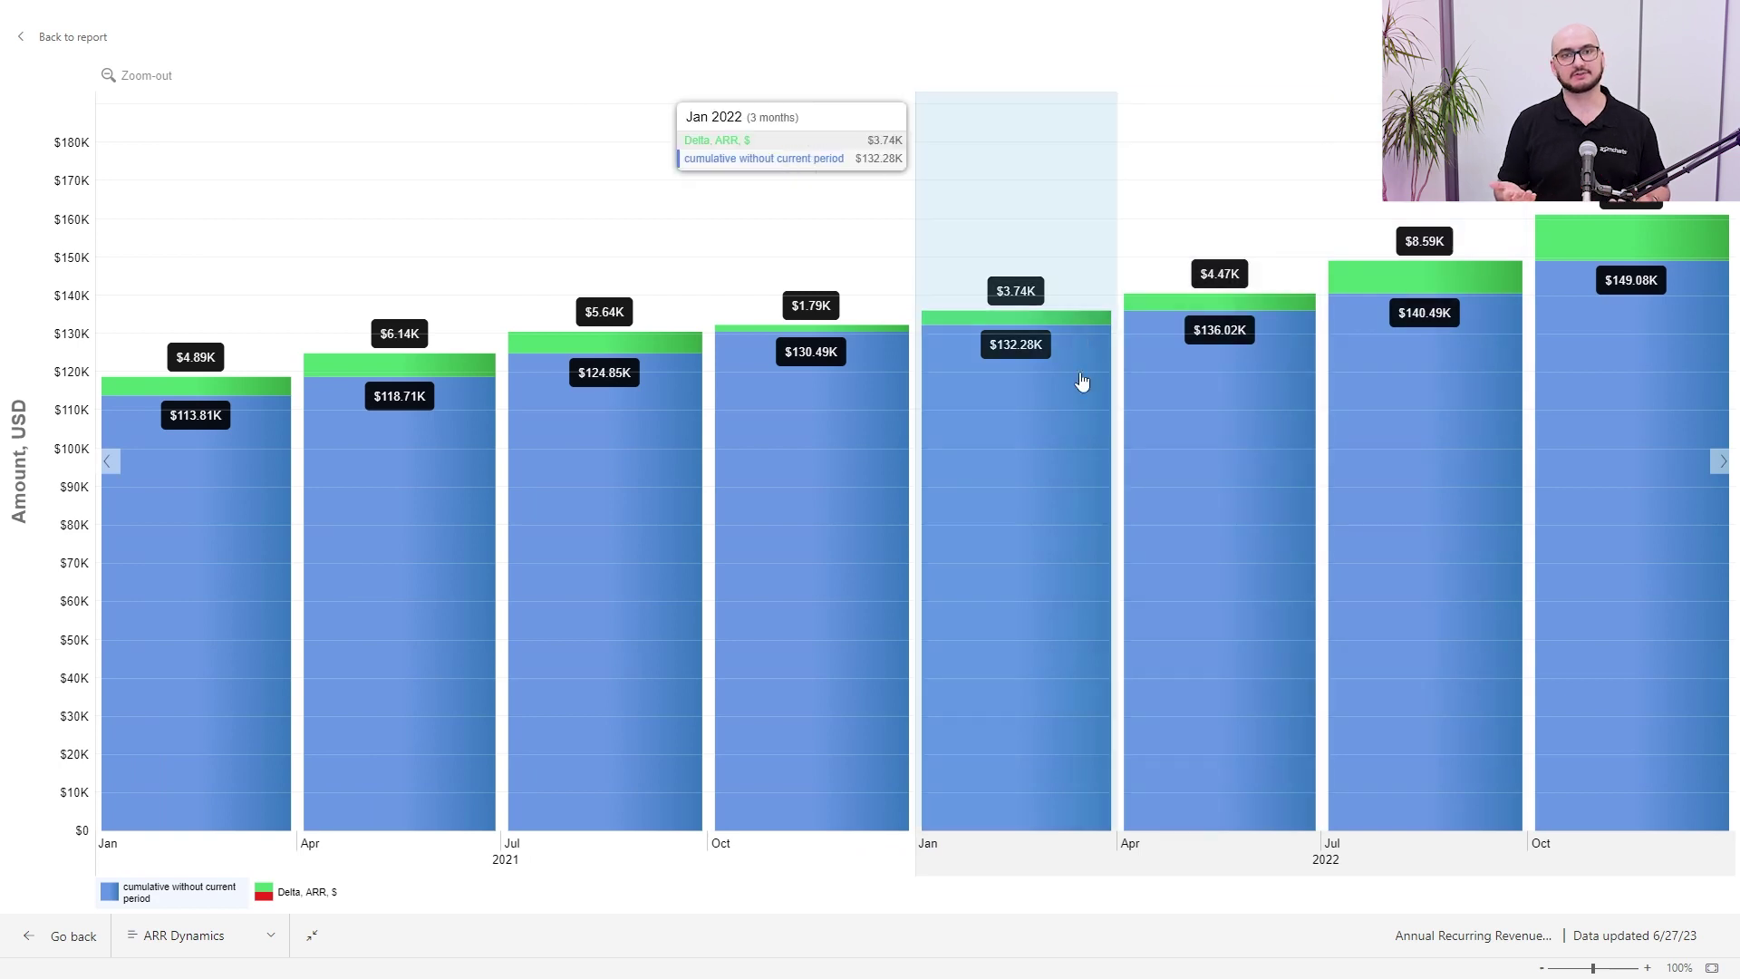
Pan the quarterly ARR bars, zoom back out to yearly bars, then reset the customer scatter chart.
scroll(1080, 381, "up", 3)
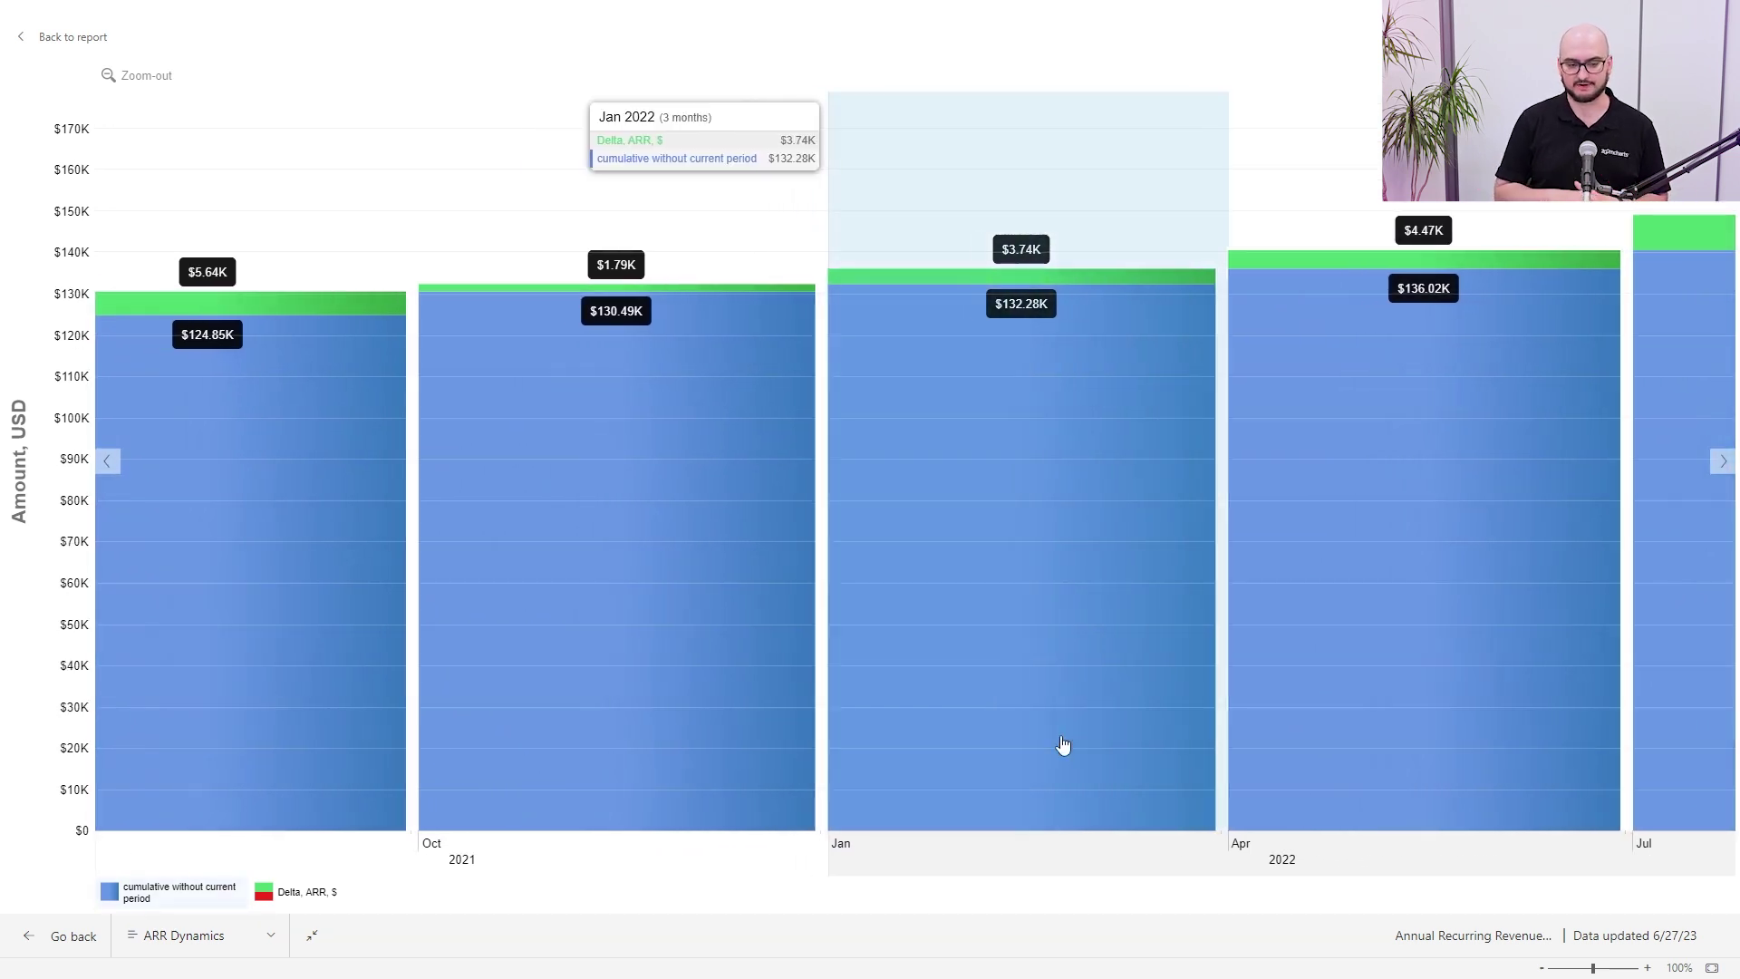
left_click_drag(1062, 739, 1061, 634)
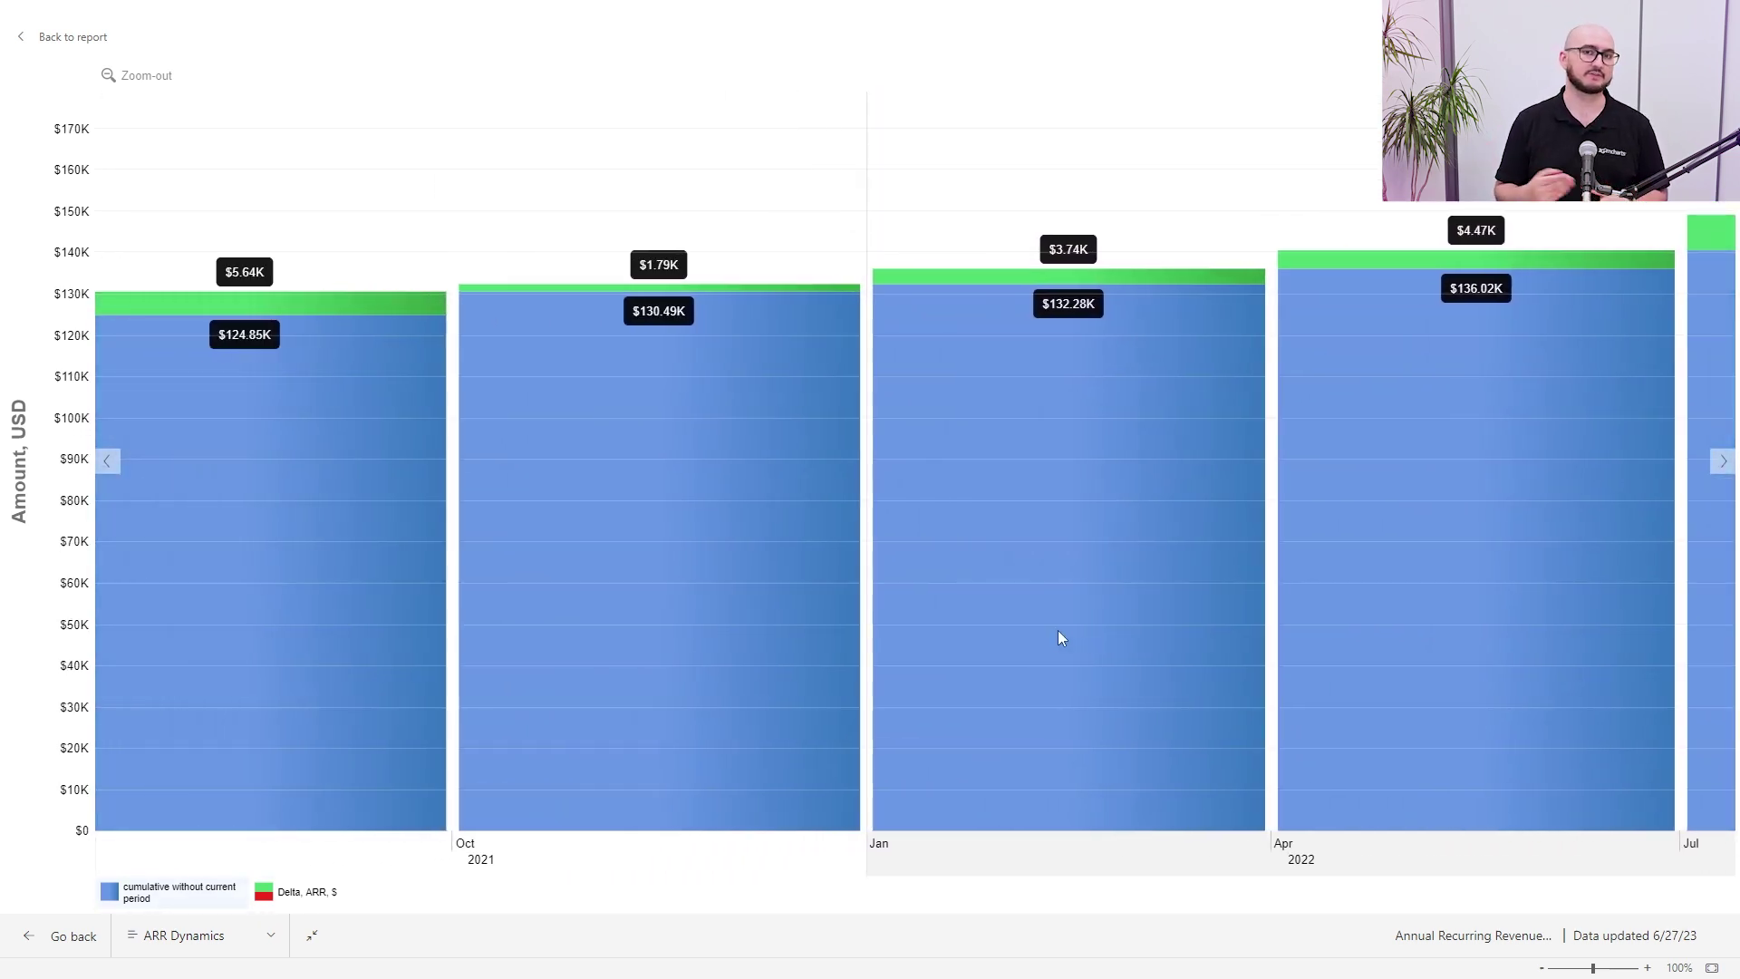
left_click(139, 78)
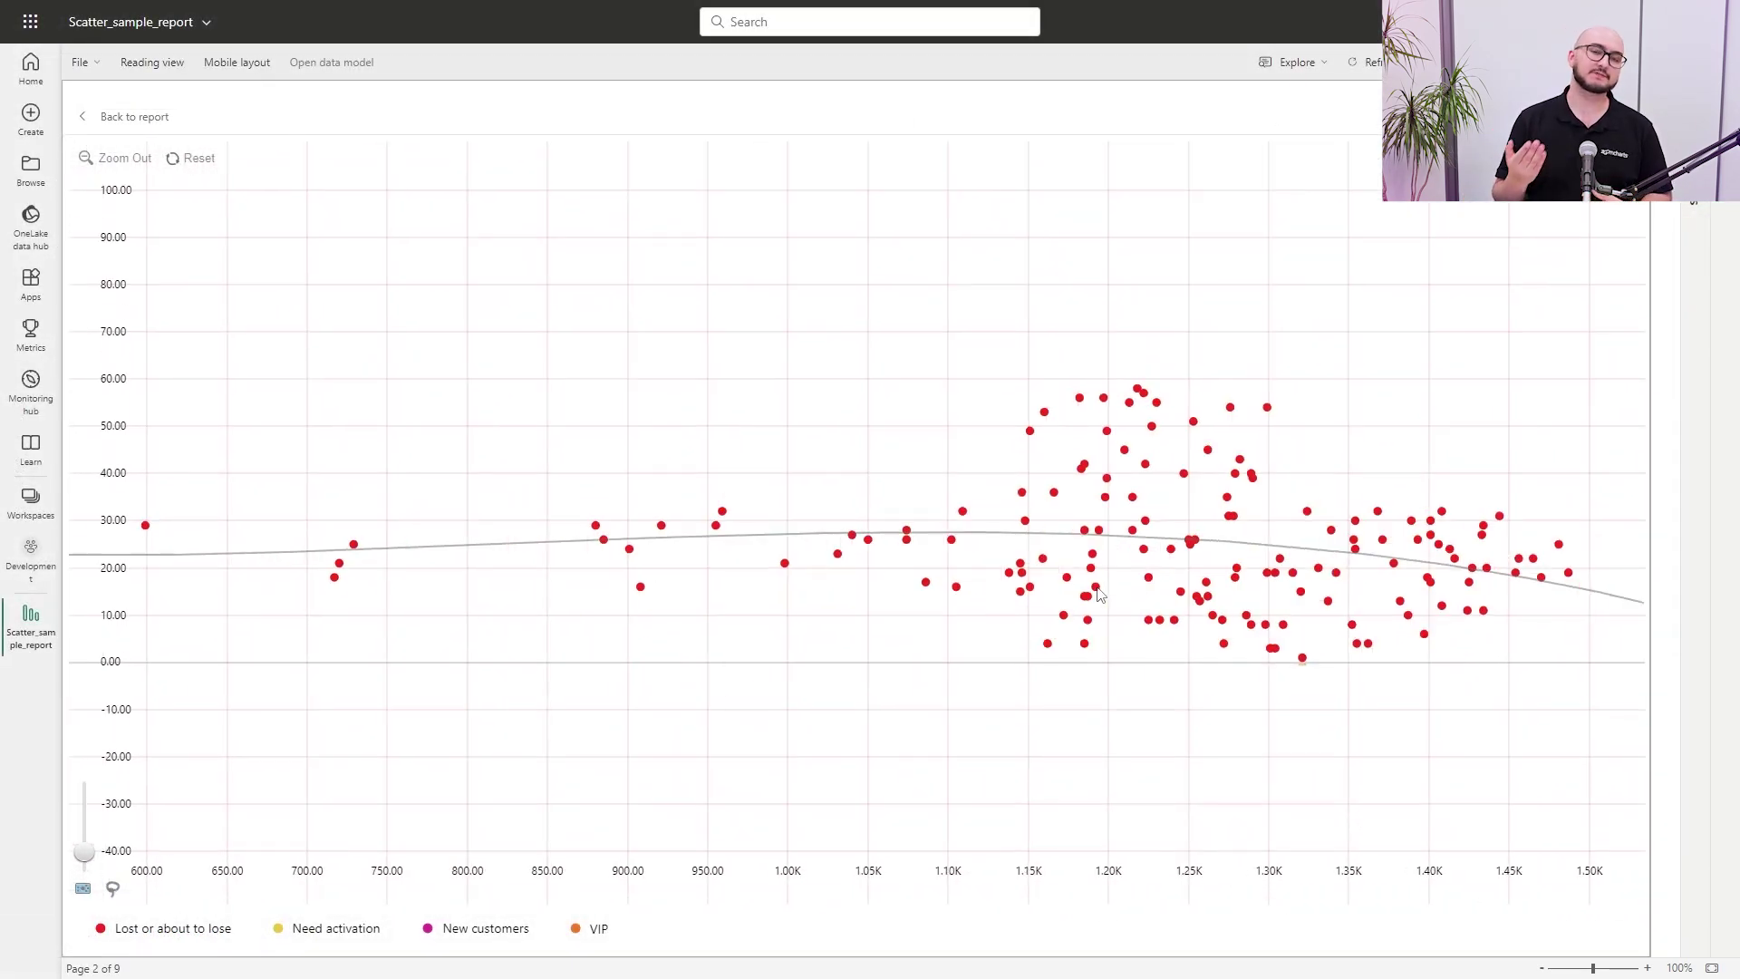
scroll(1176, 562, "up", 5)
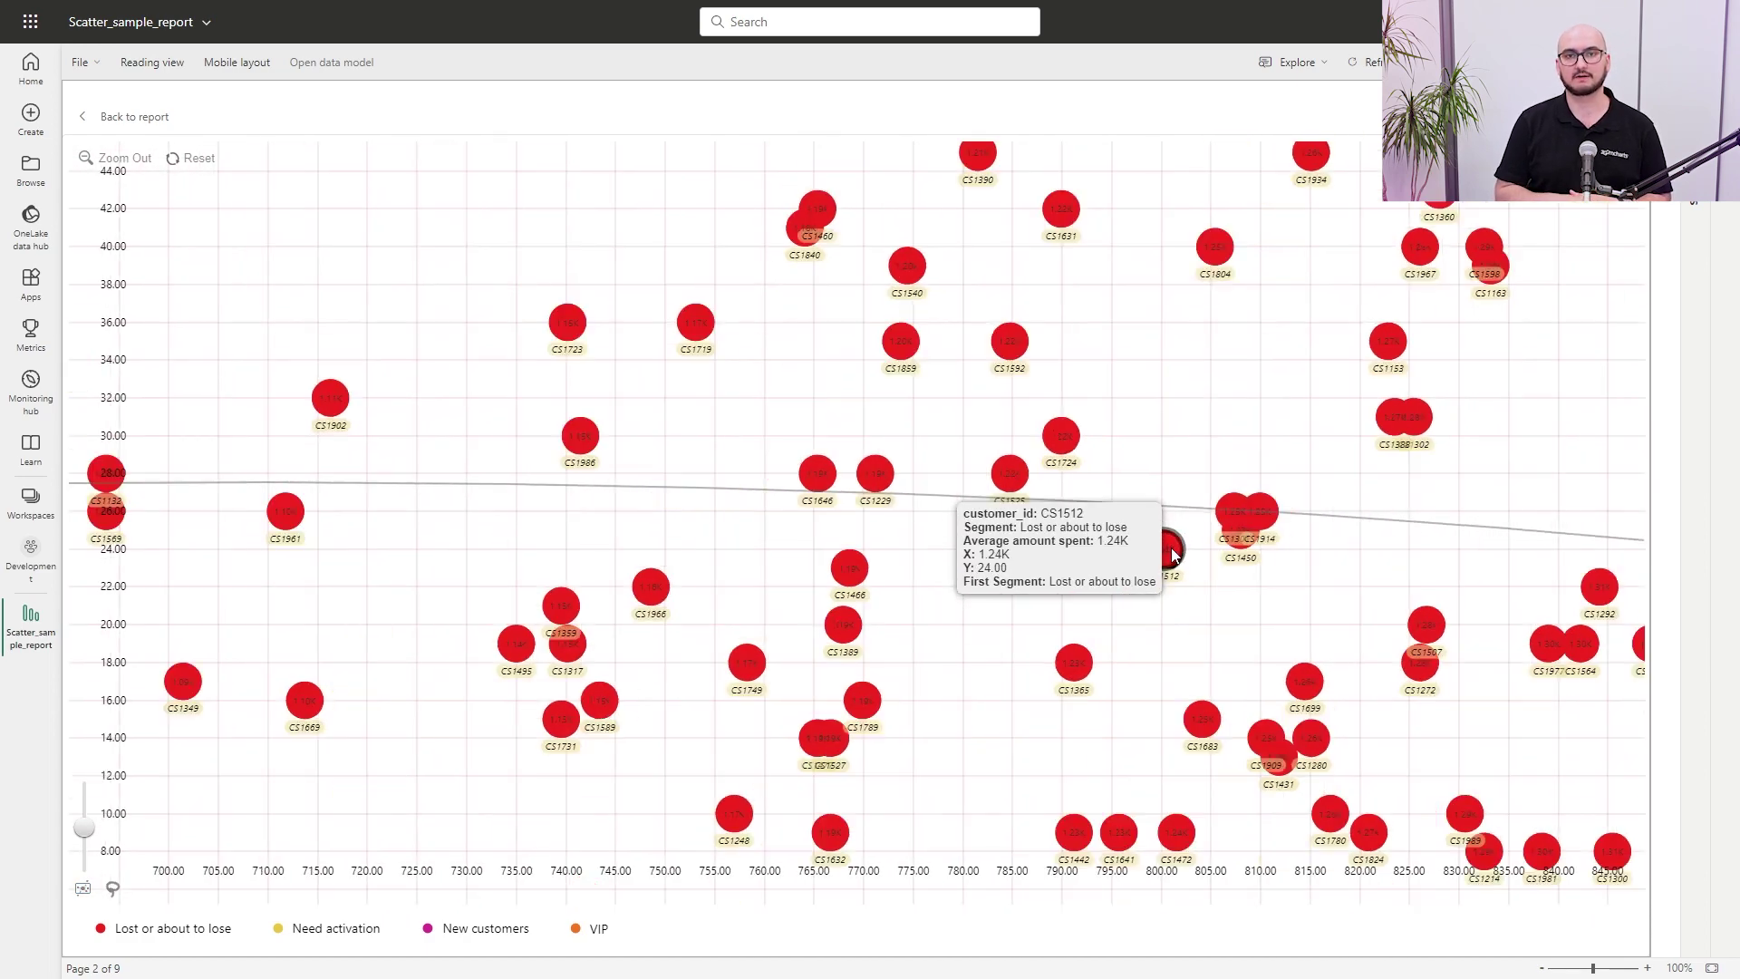
left_click(189, 161)
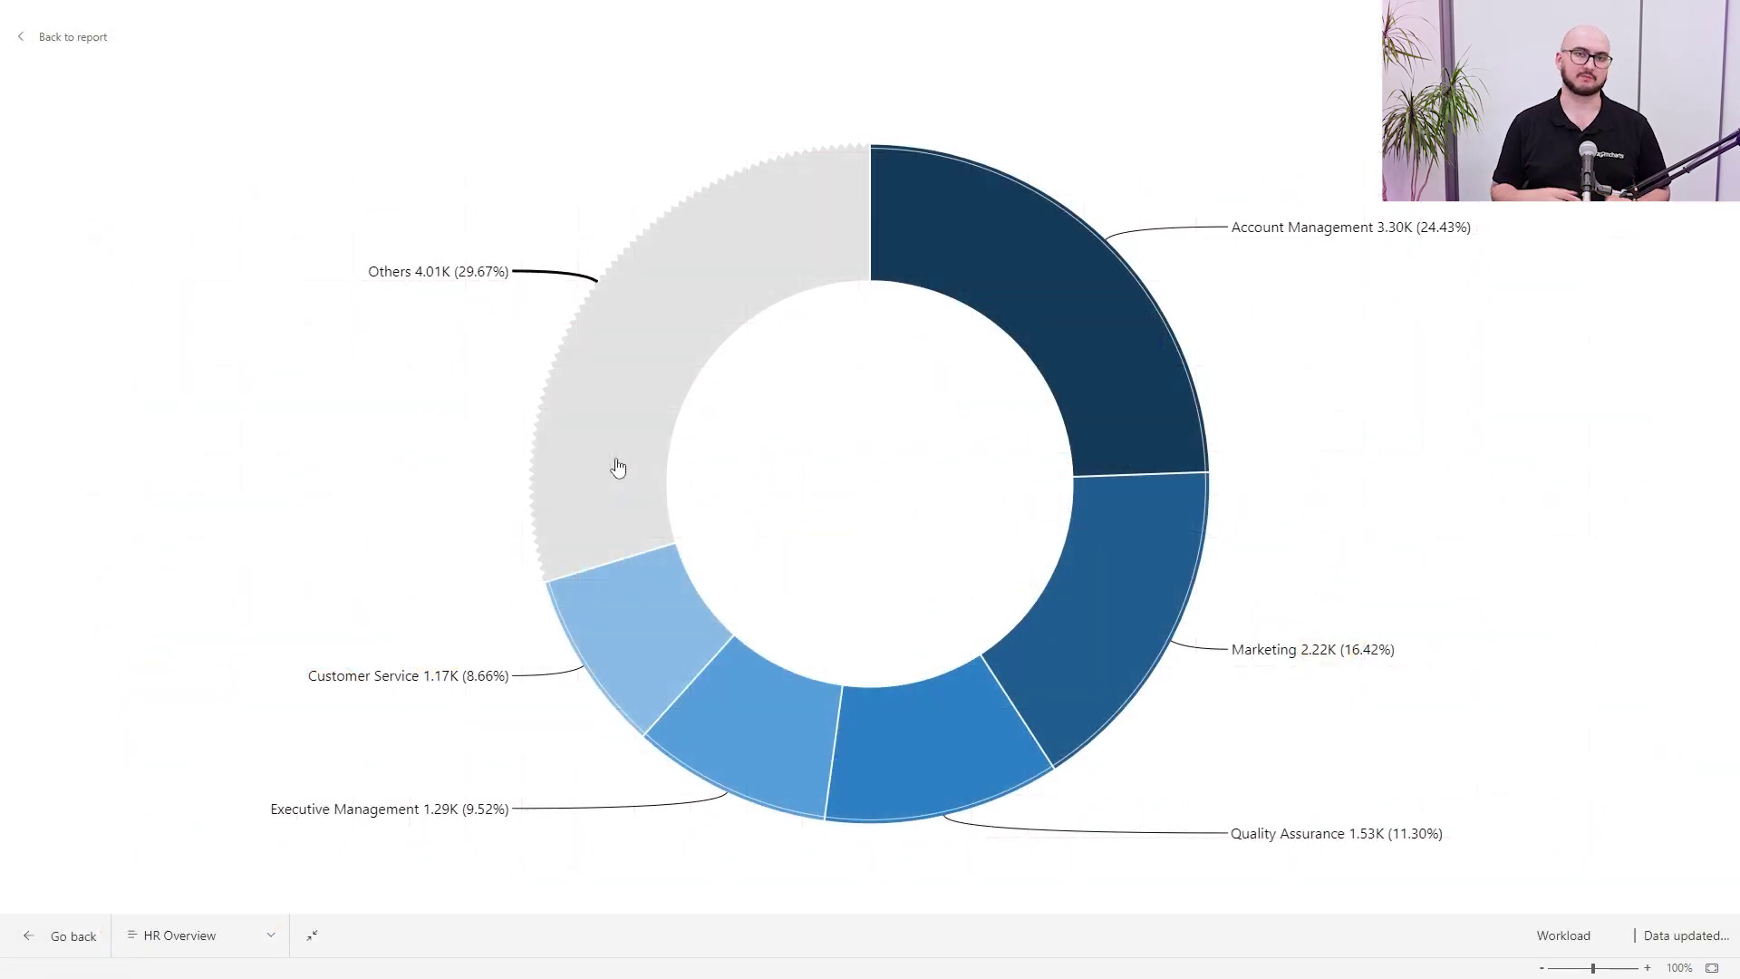
Drill the donut through Others, Operations and 71%-85% to employees, step back twice, then expand Previous.
left_click(617, 467)
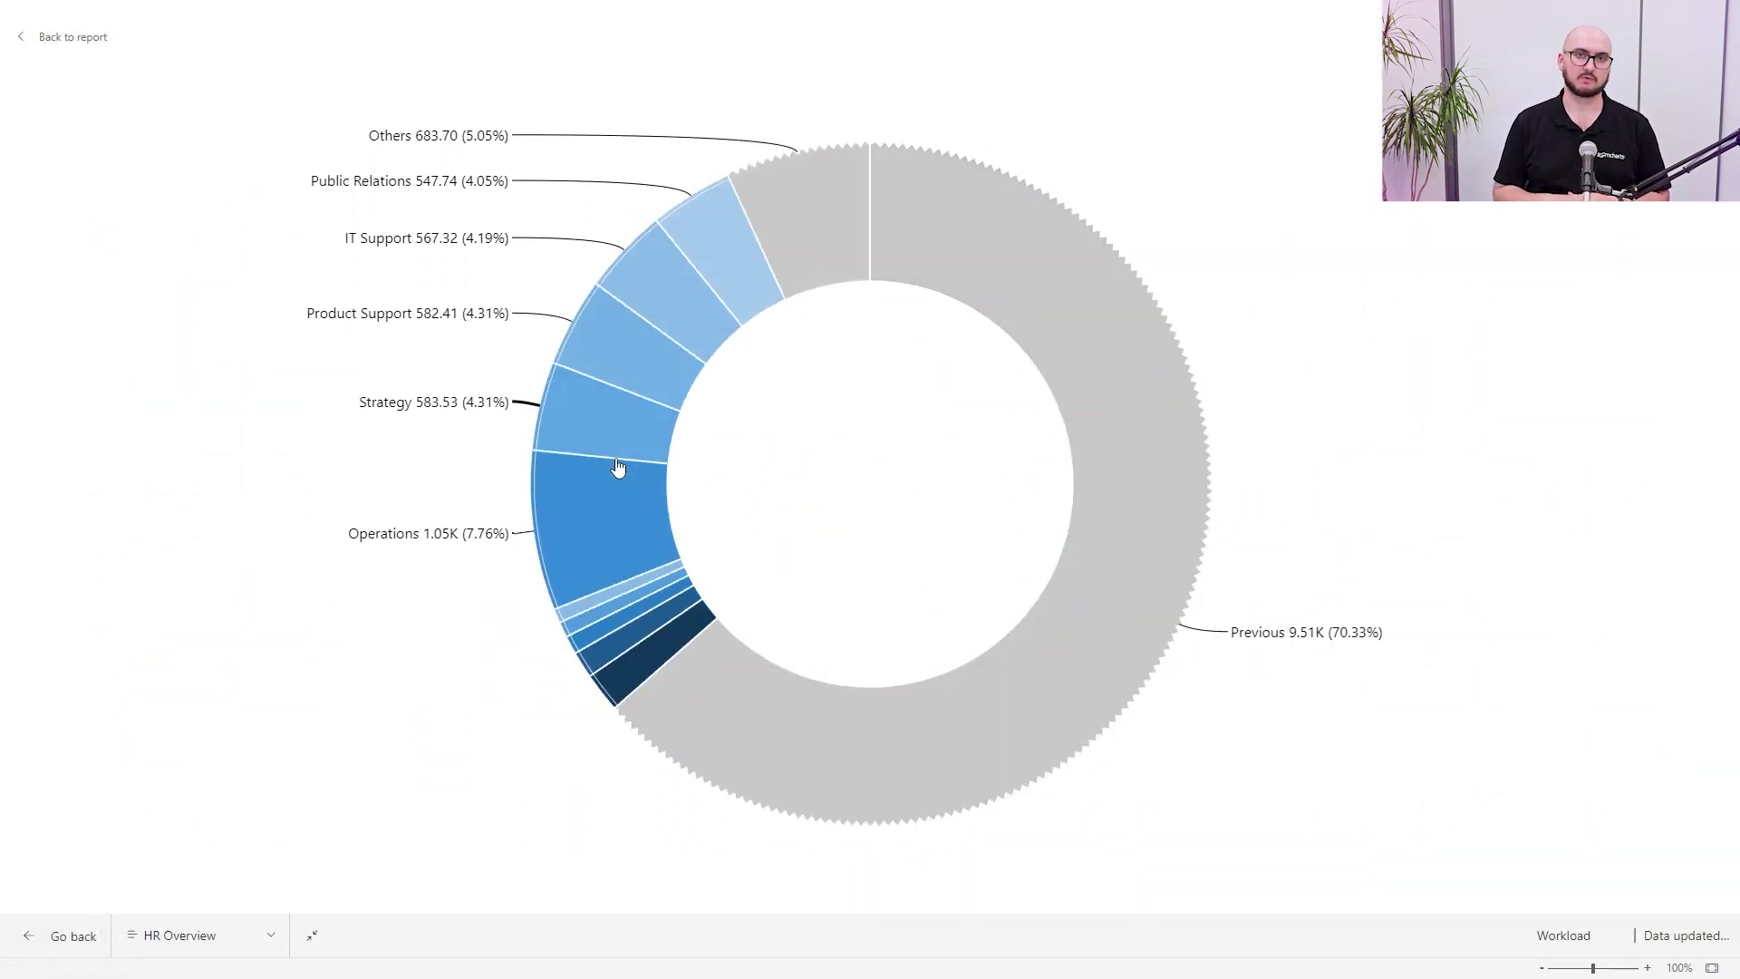
left_click(609, 487)
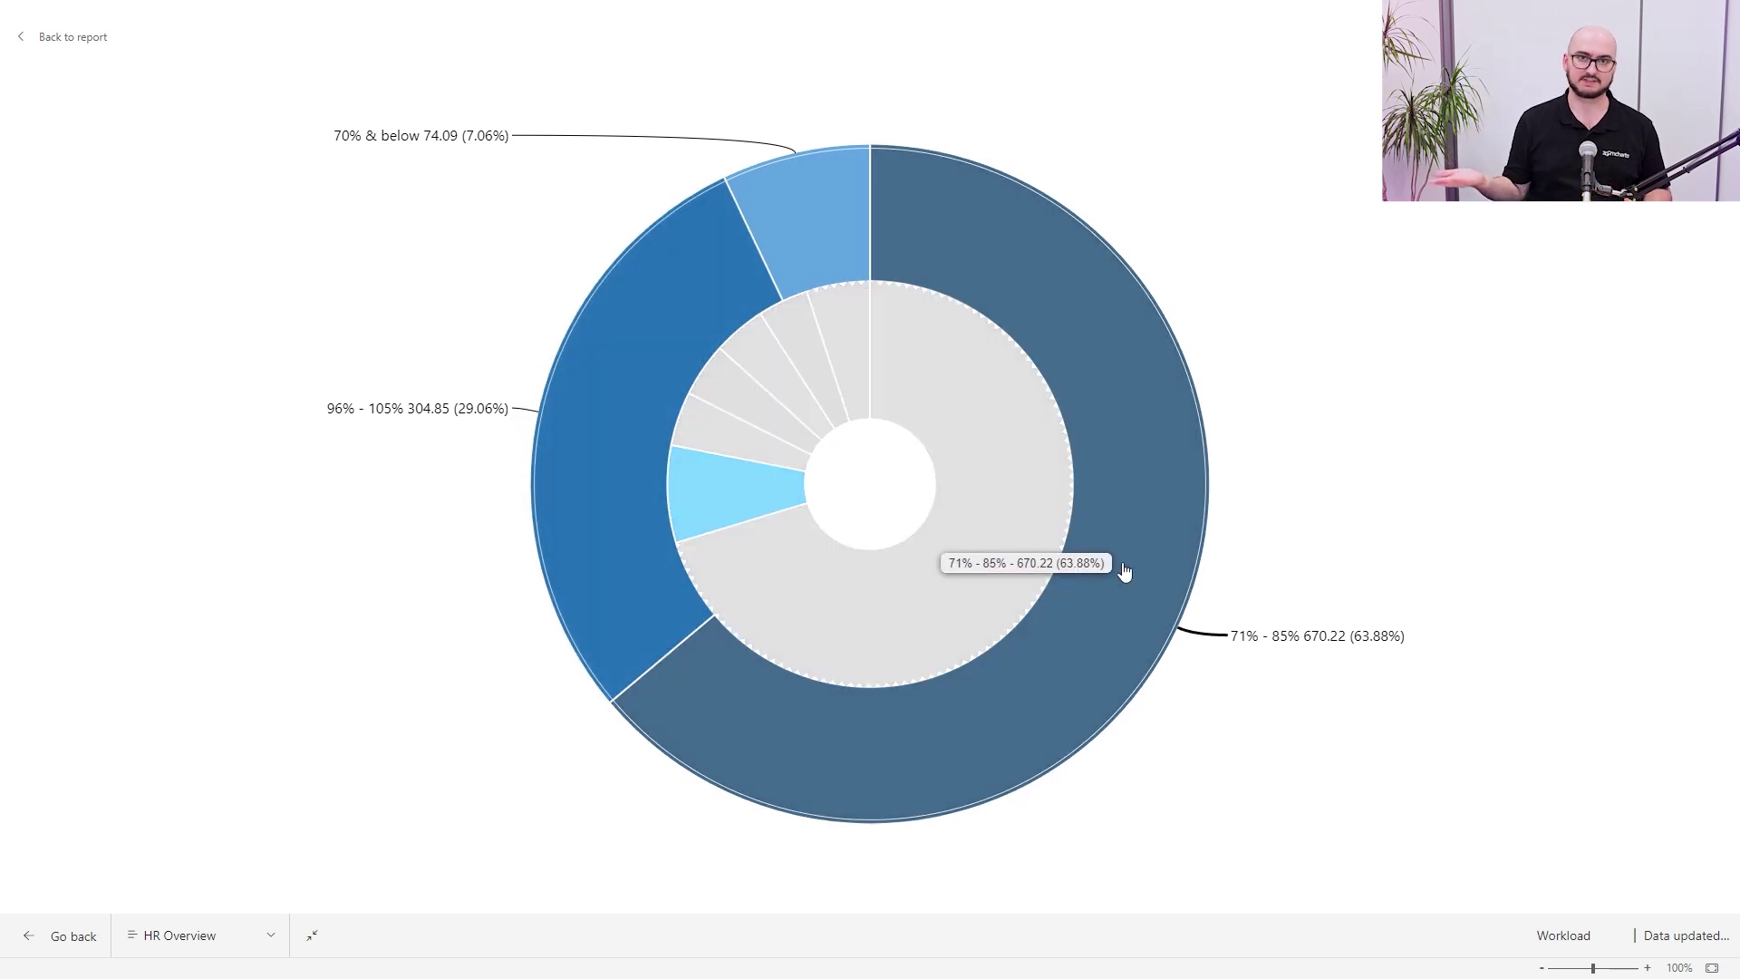
left_click(1124, 571)
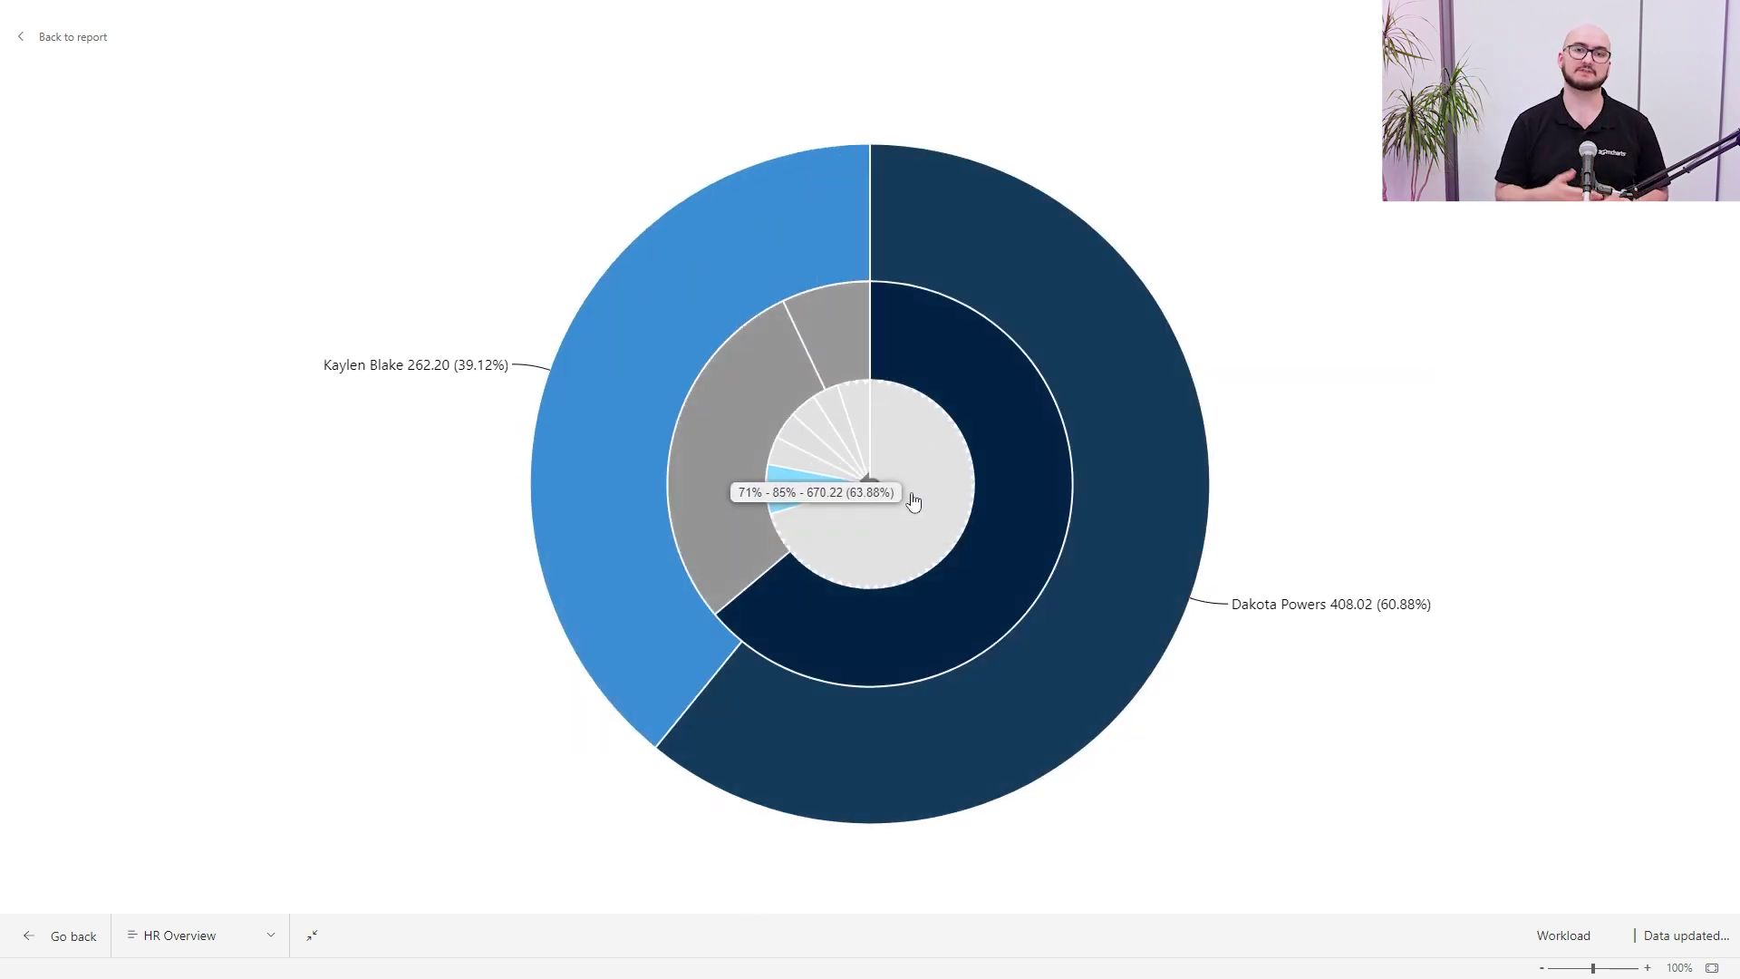
left_click(913, 501)
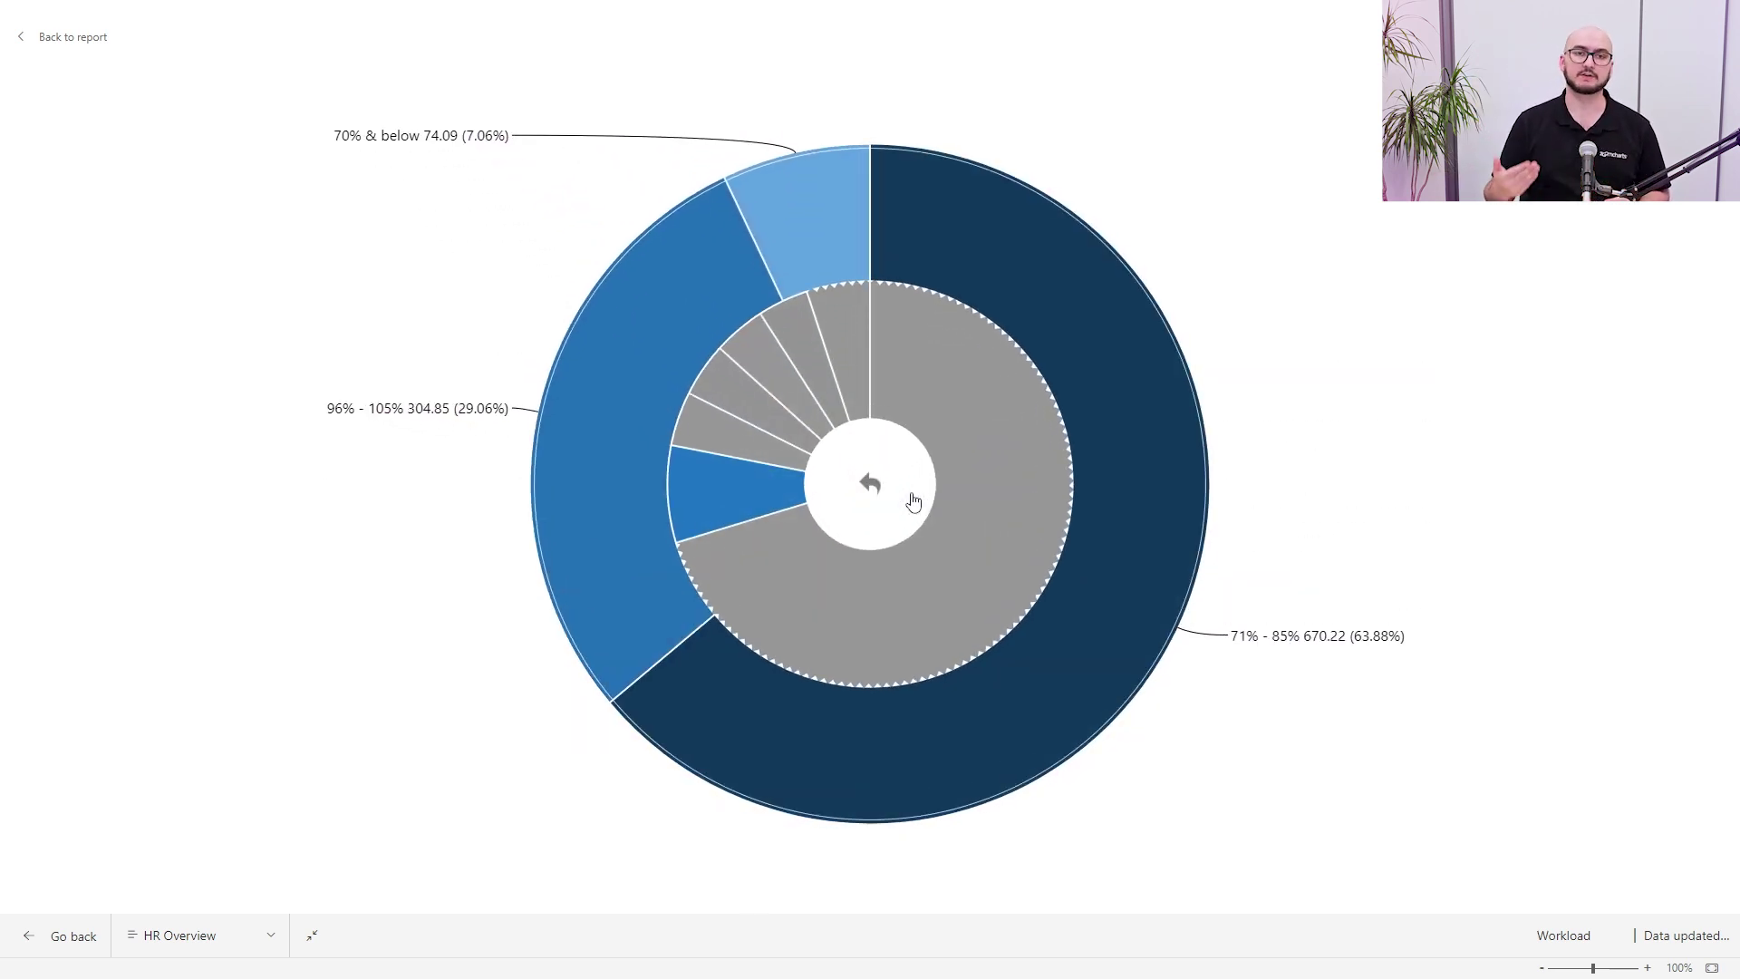
left_click(913, 501)
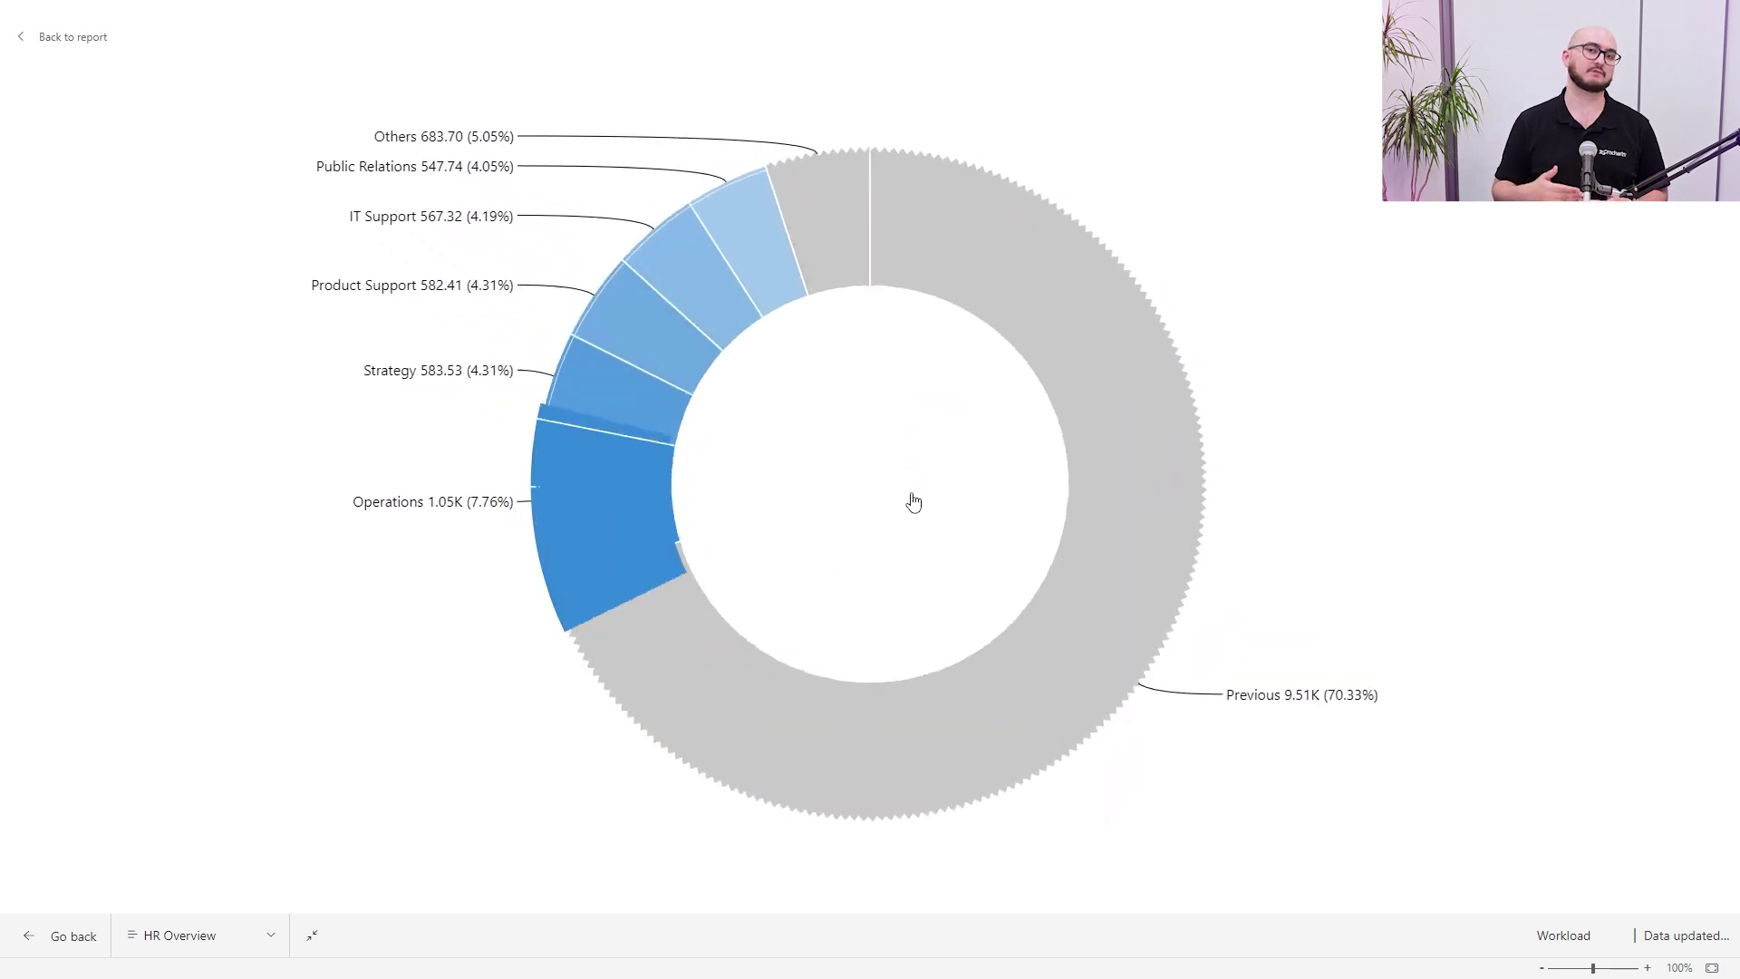
left_click(1125, 448)
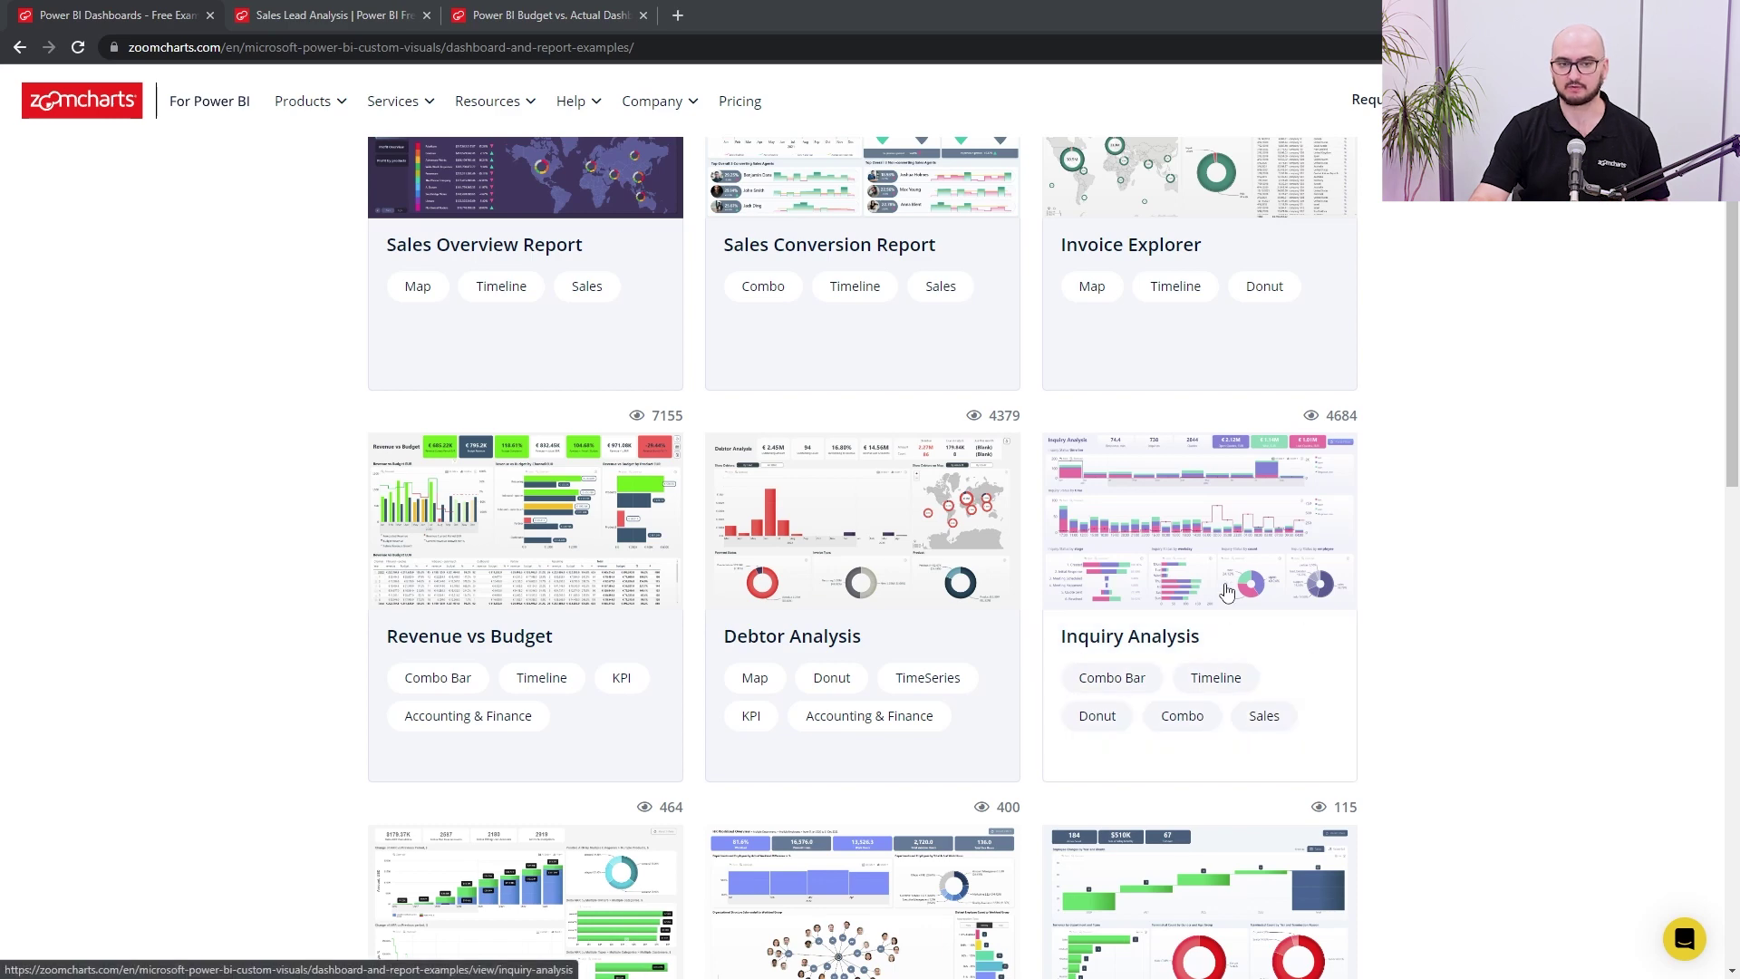
Return to the examples list, open the Budget vs. Actual report and filter it to February 2022.
left_click(564, 573)
key("alt+Left")
left_click(540, 16)
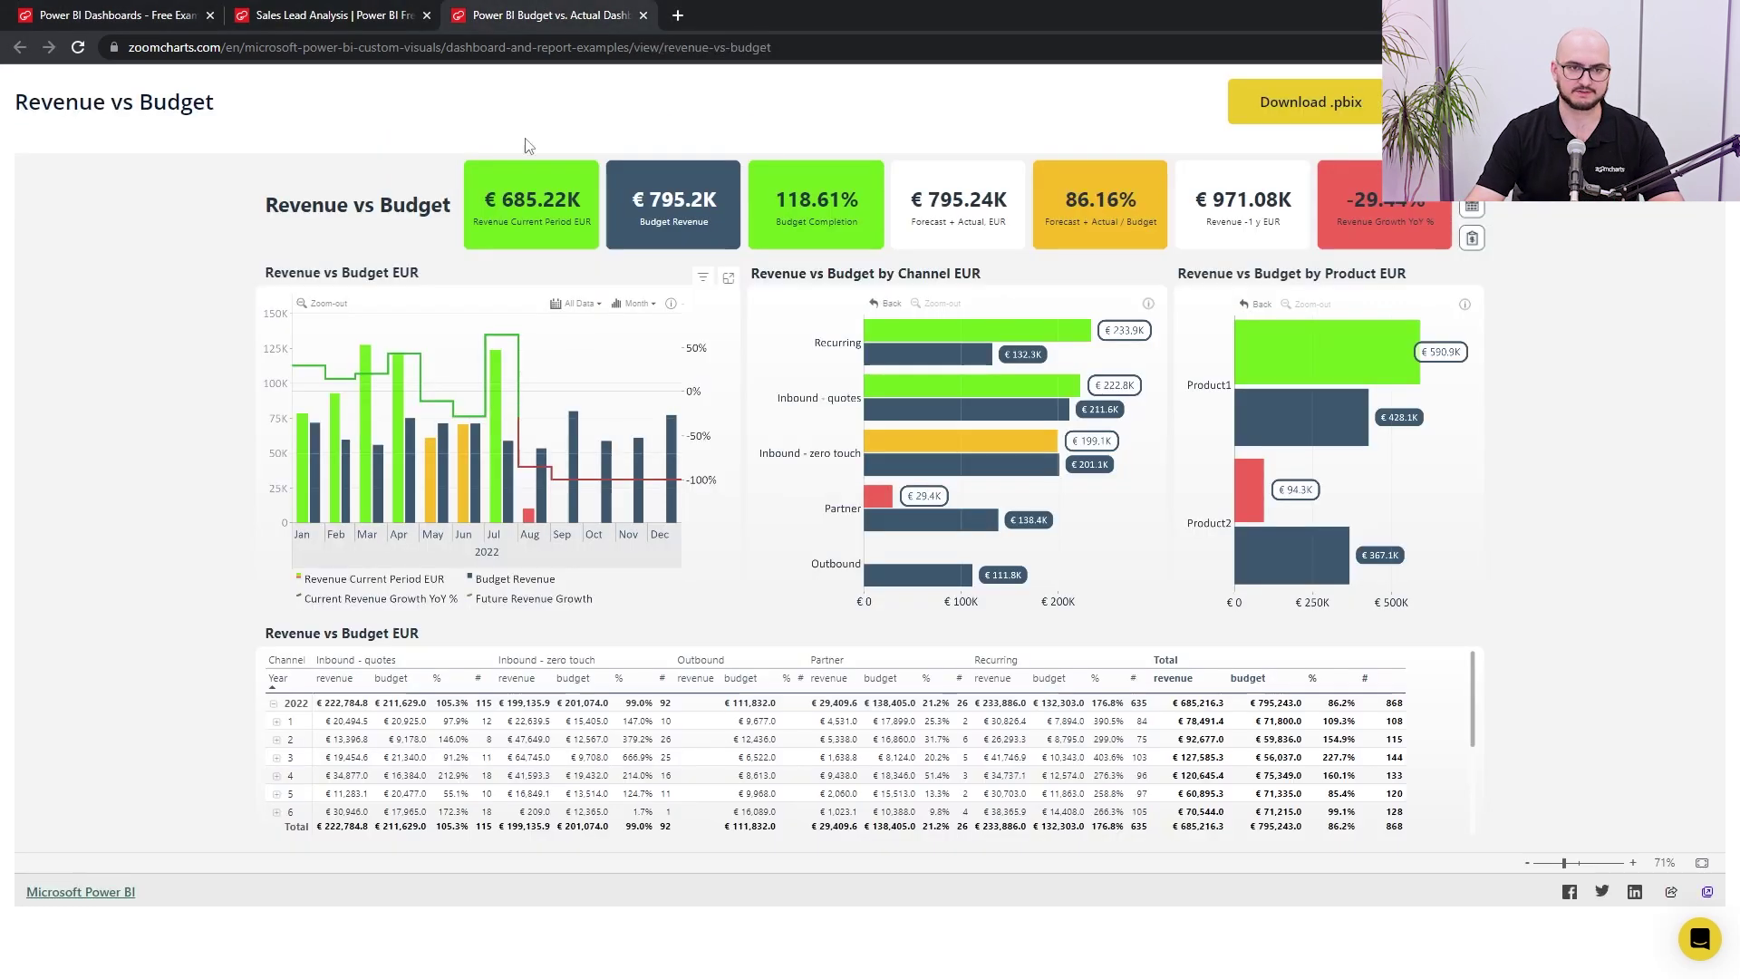
left_click(342, 514)
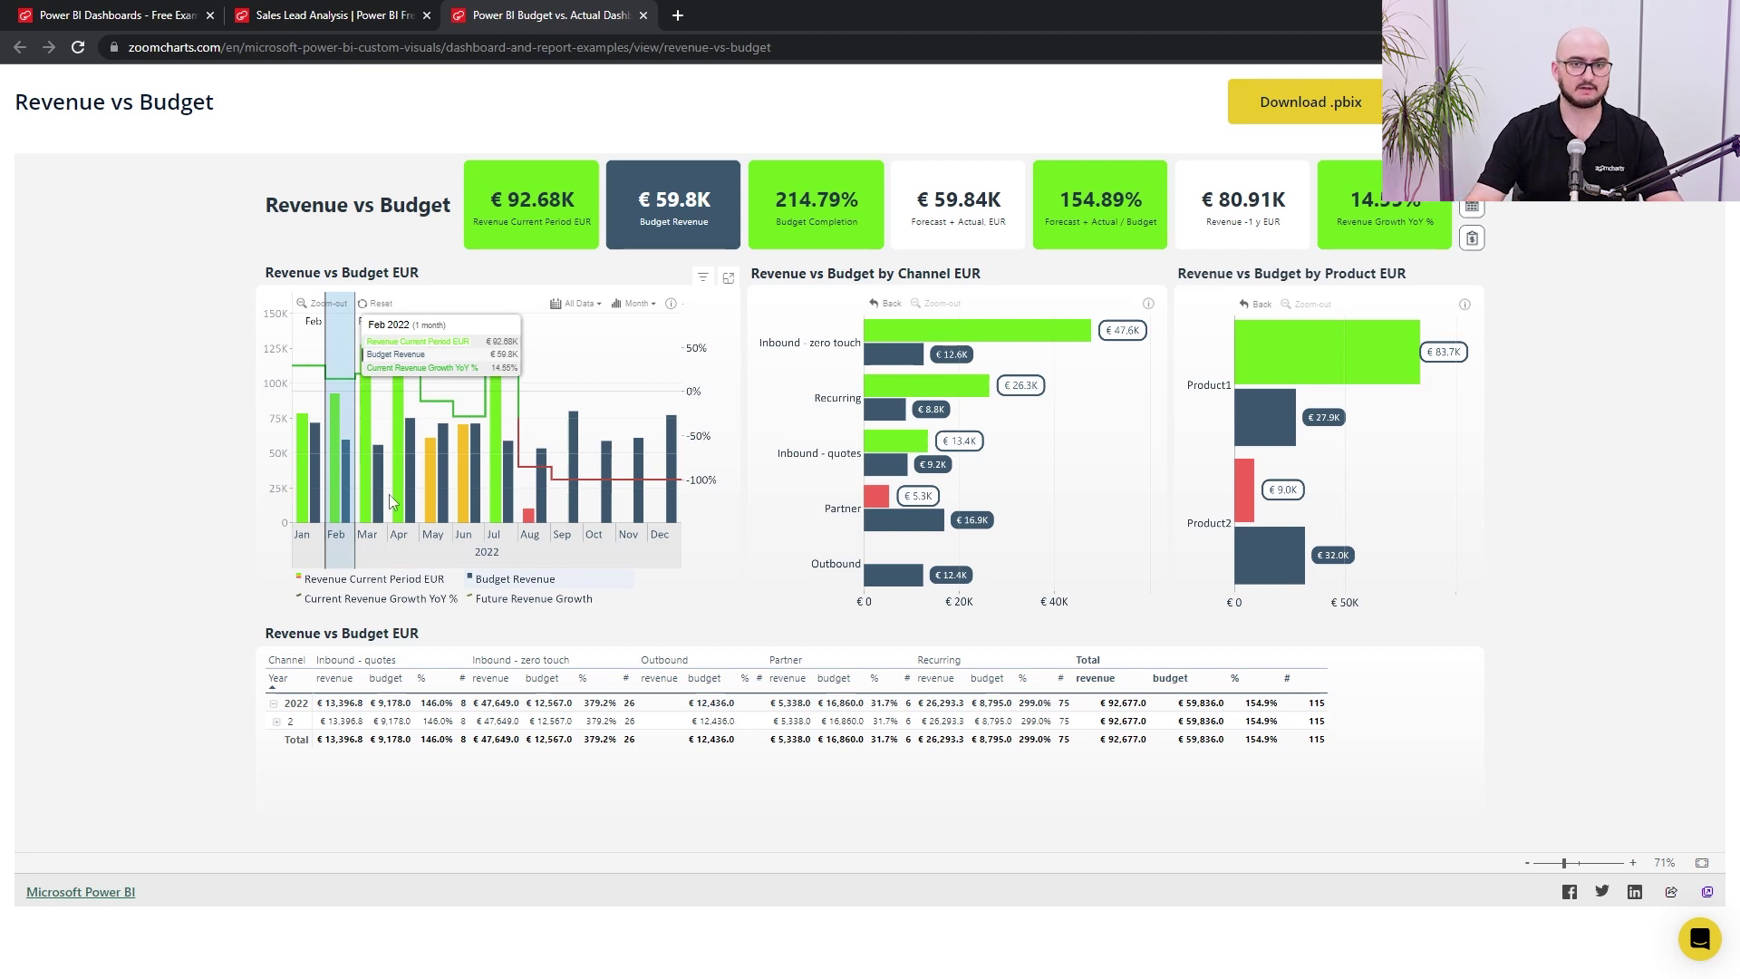
Drill Recurring to employees and Product1 to its license category, then reset to unfiltered data.
left_click(925, 386)
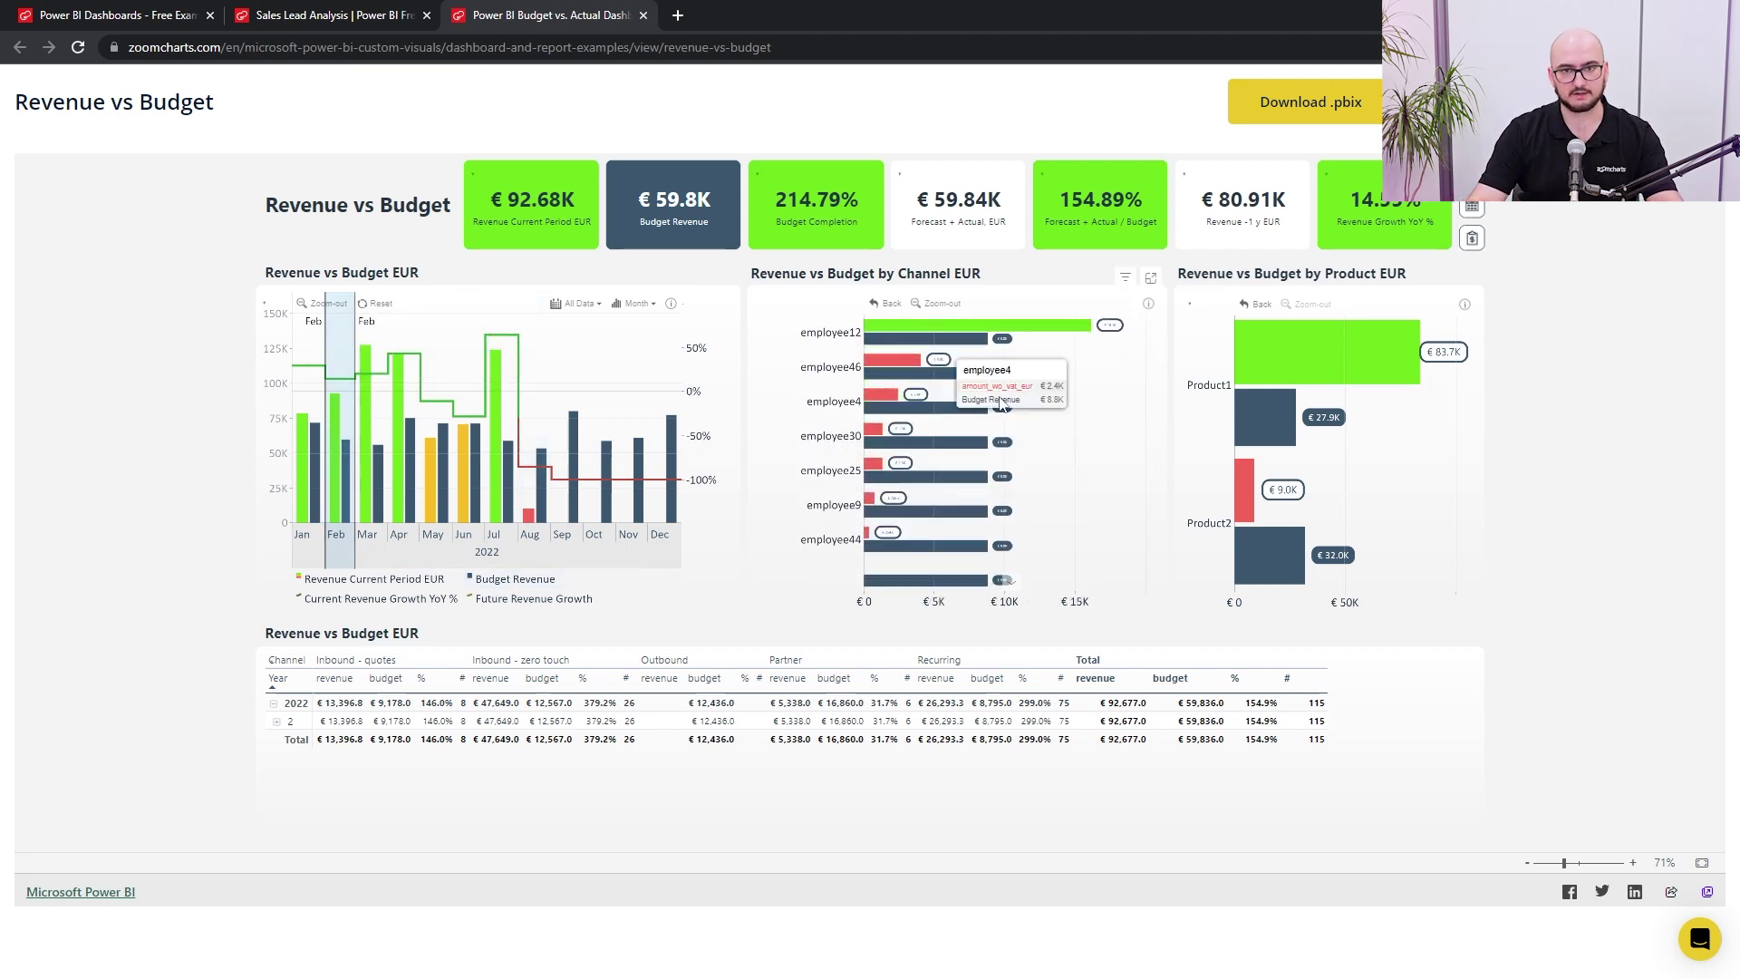
left_click(1307, 365)
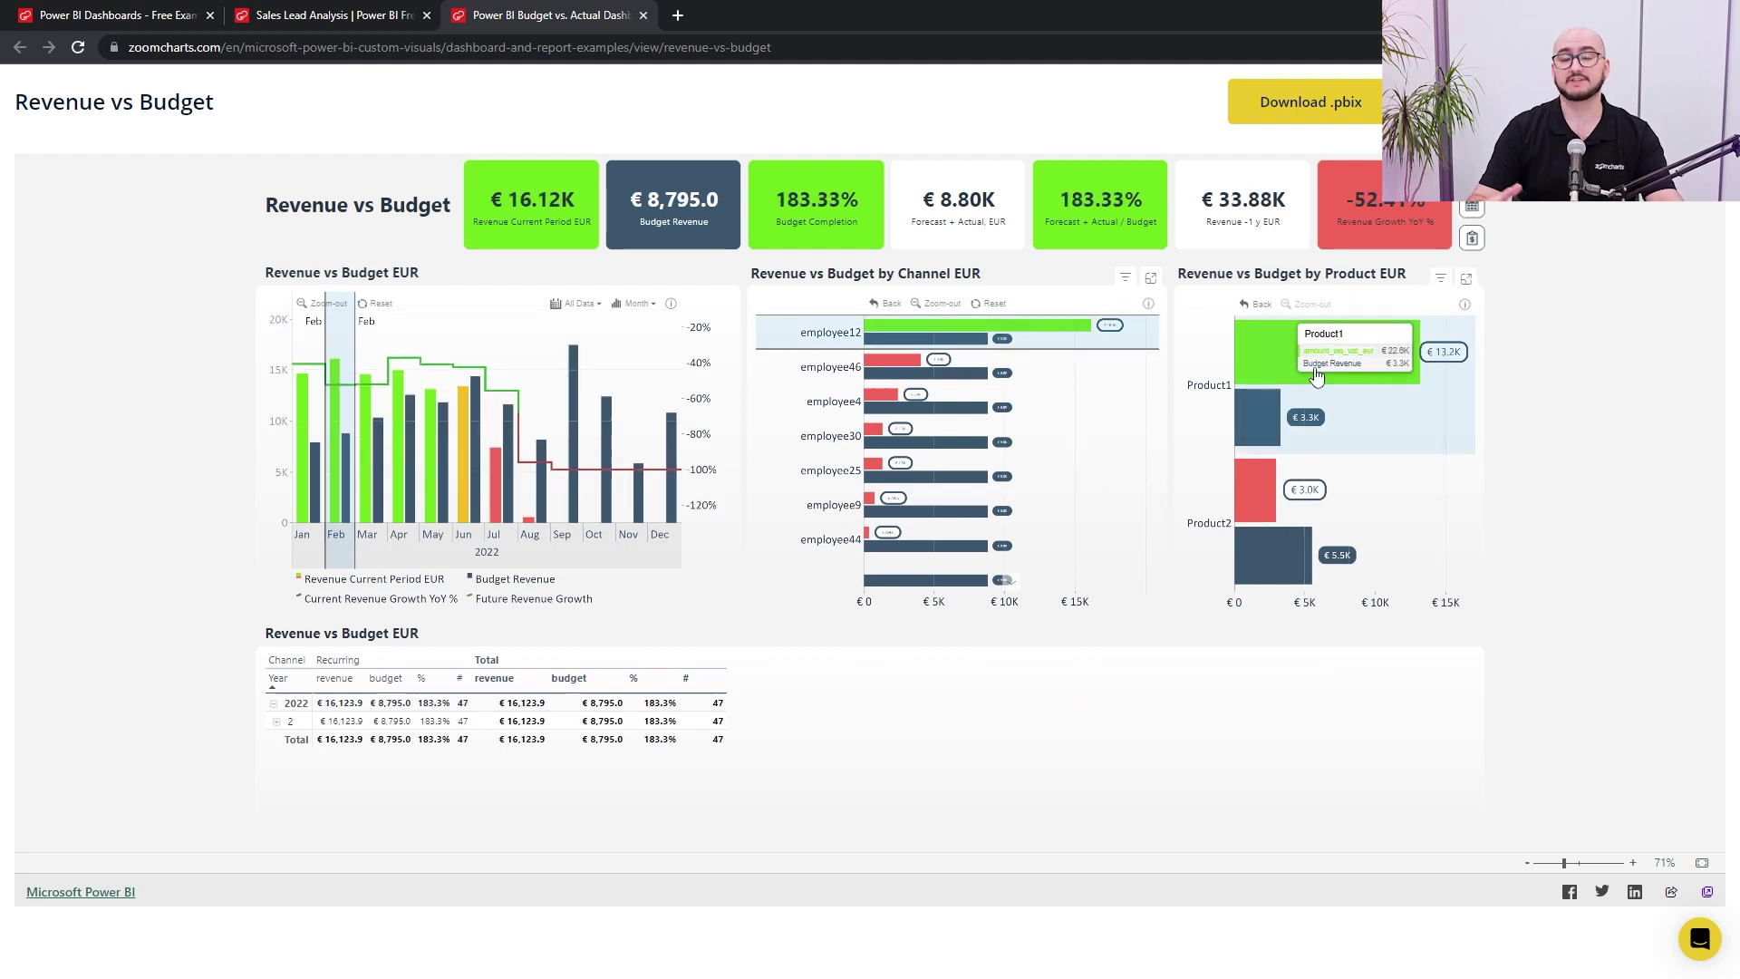
left_click(1317, 376)
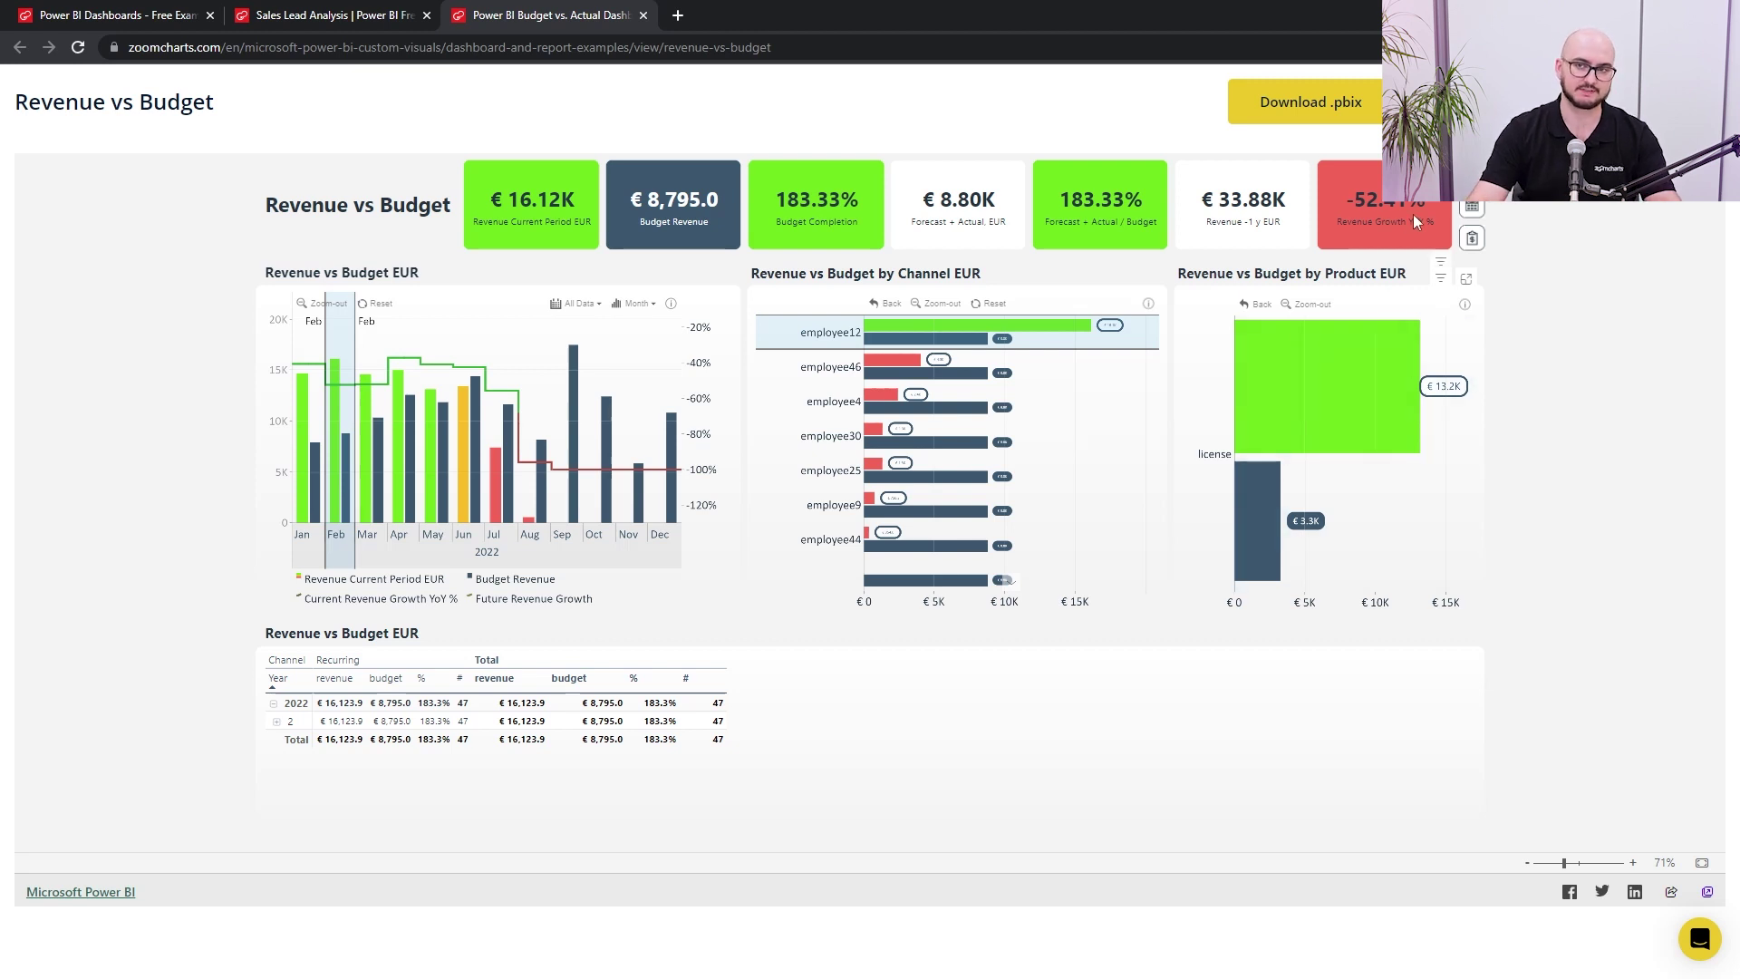
left_click(1472, 209)
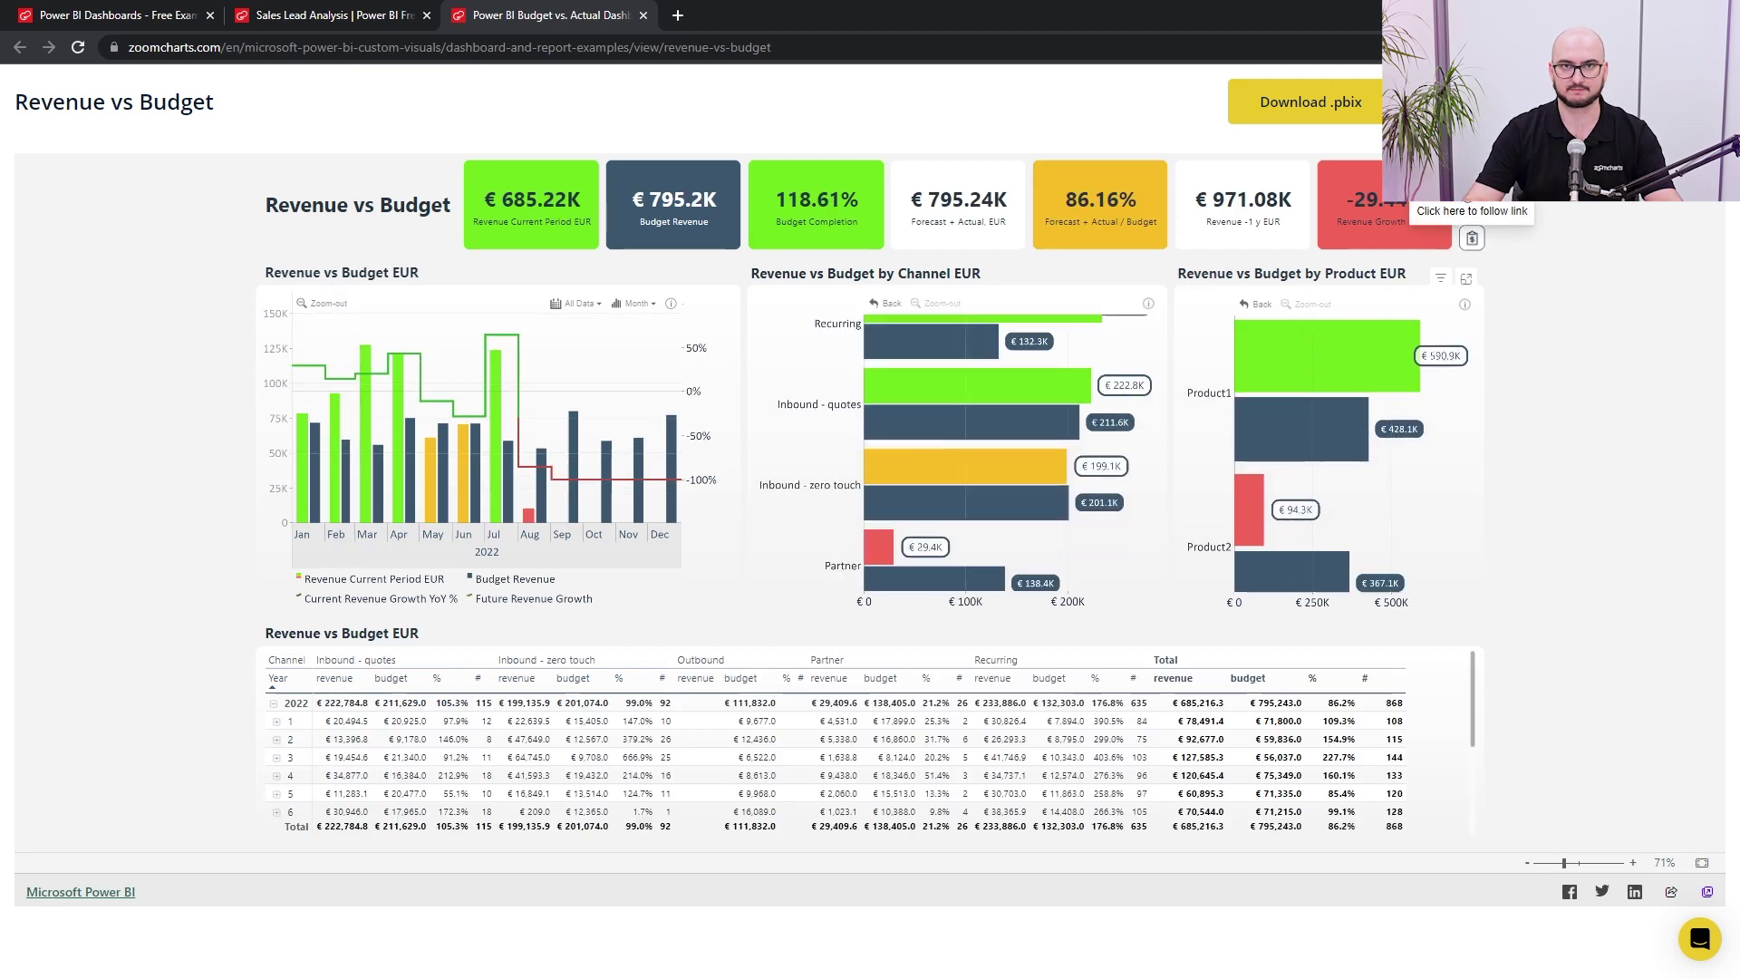
left_click(281, 11)
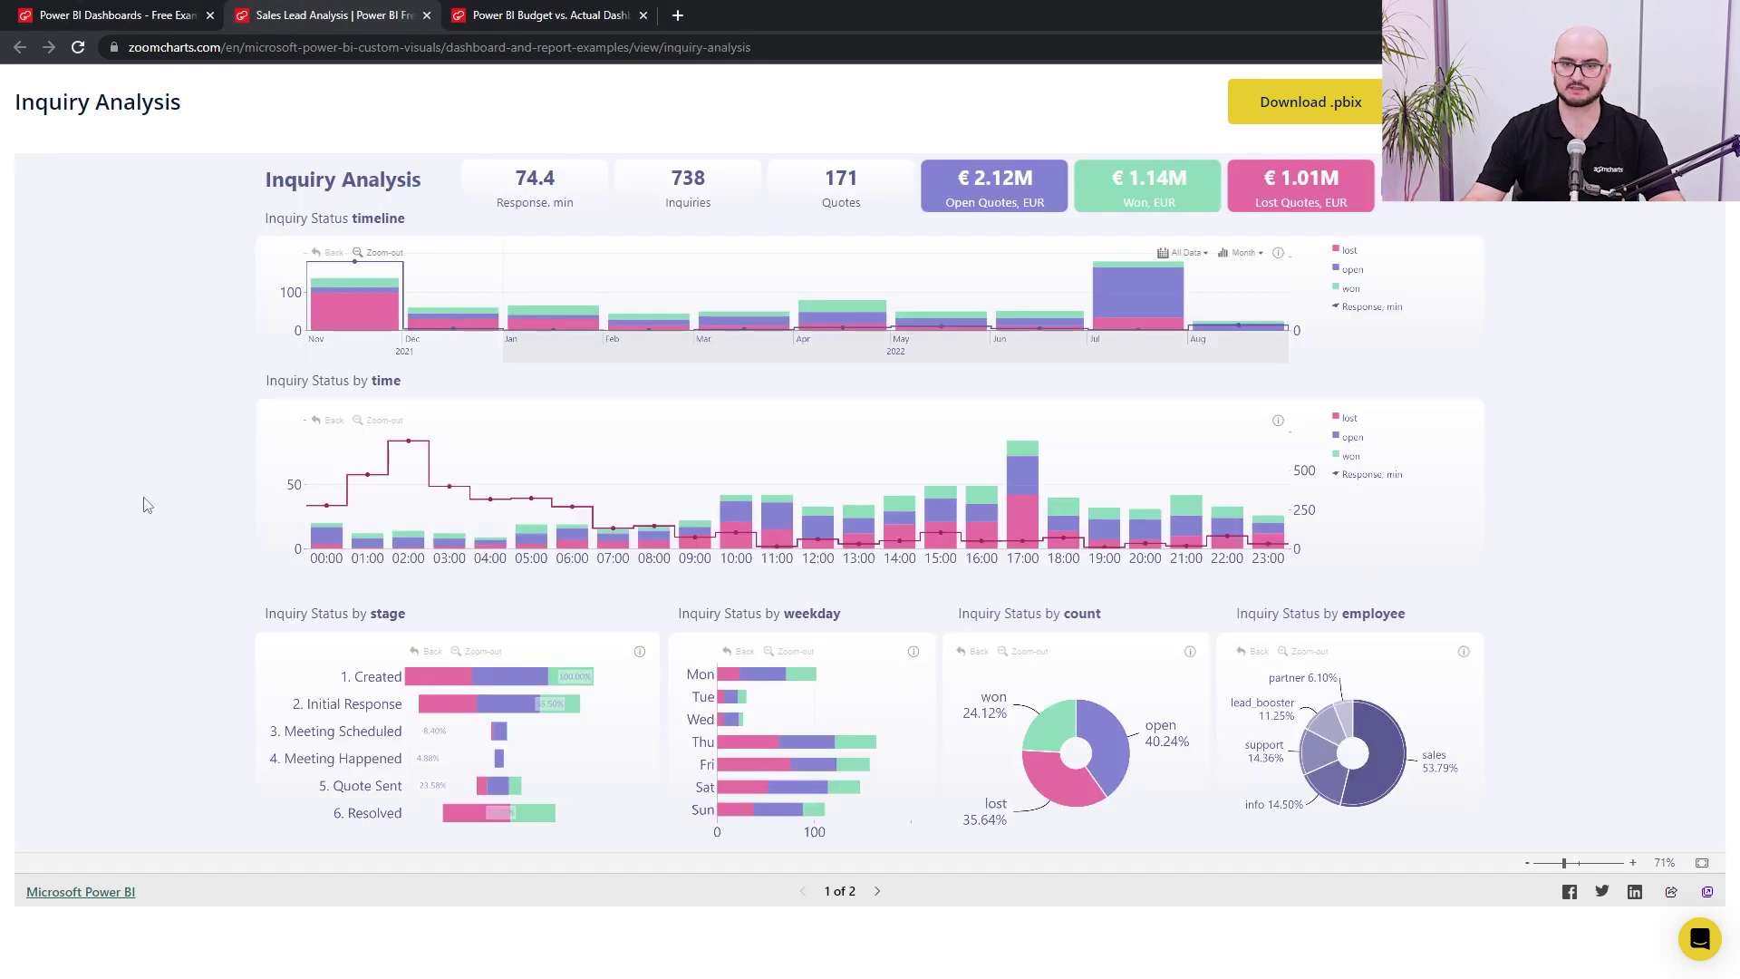
Filter to open inquiries for the largest employee slice during the week of Jul 17–23, 2022.
left_click(1128, 743)
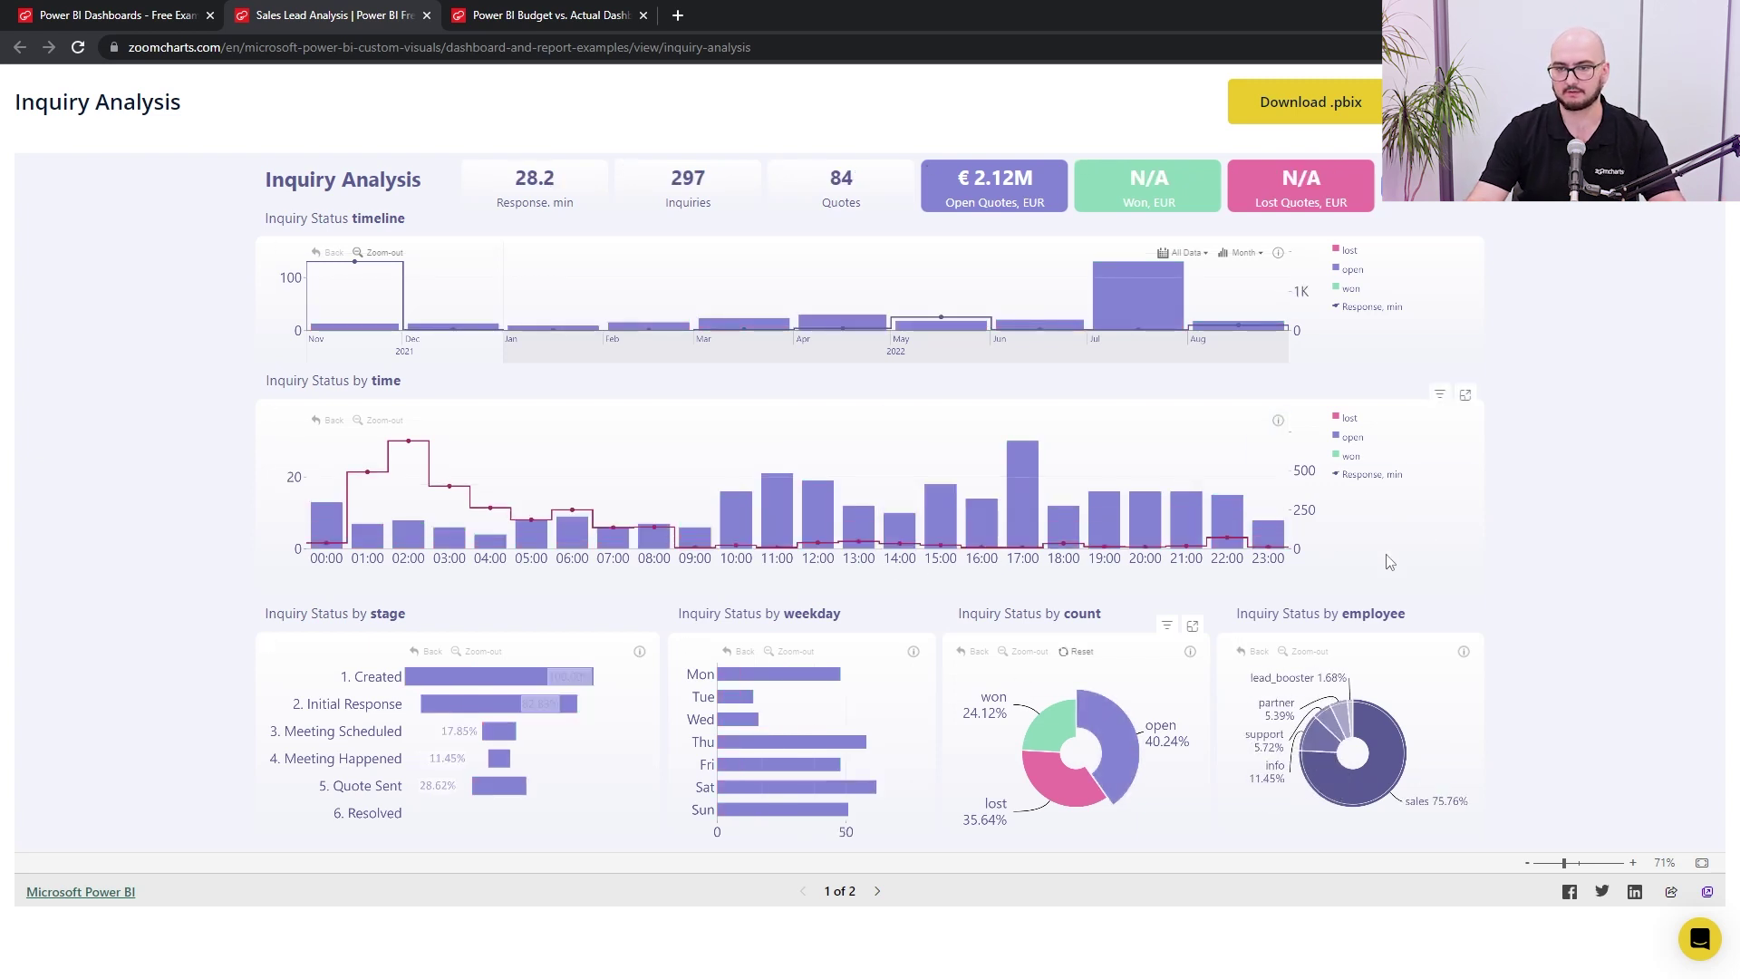
left_click(1398, 771)
left_click(1400, 771)
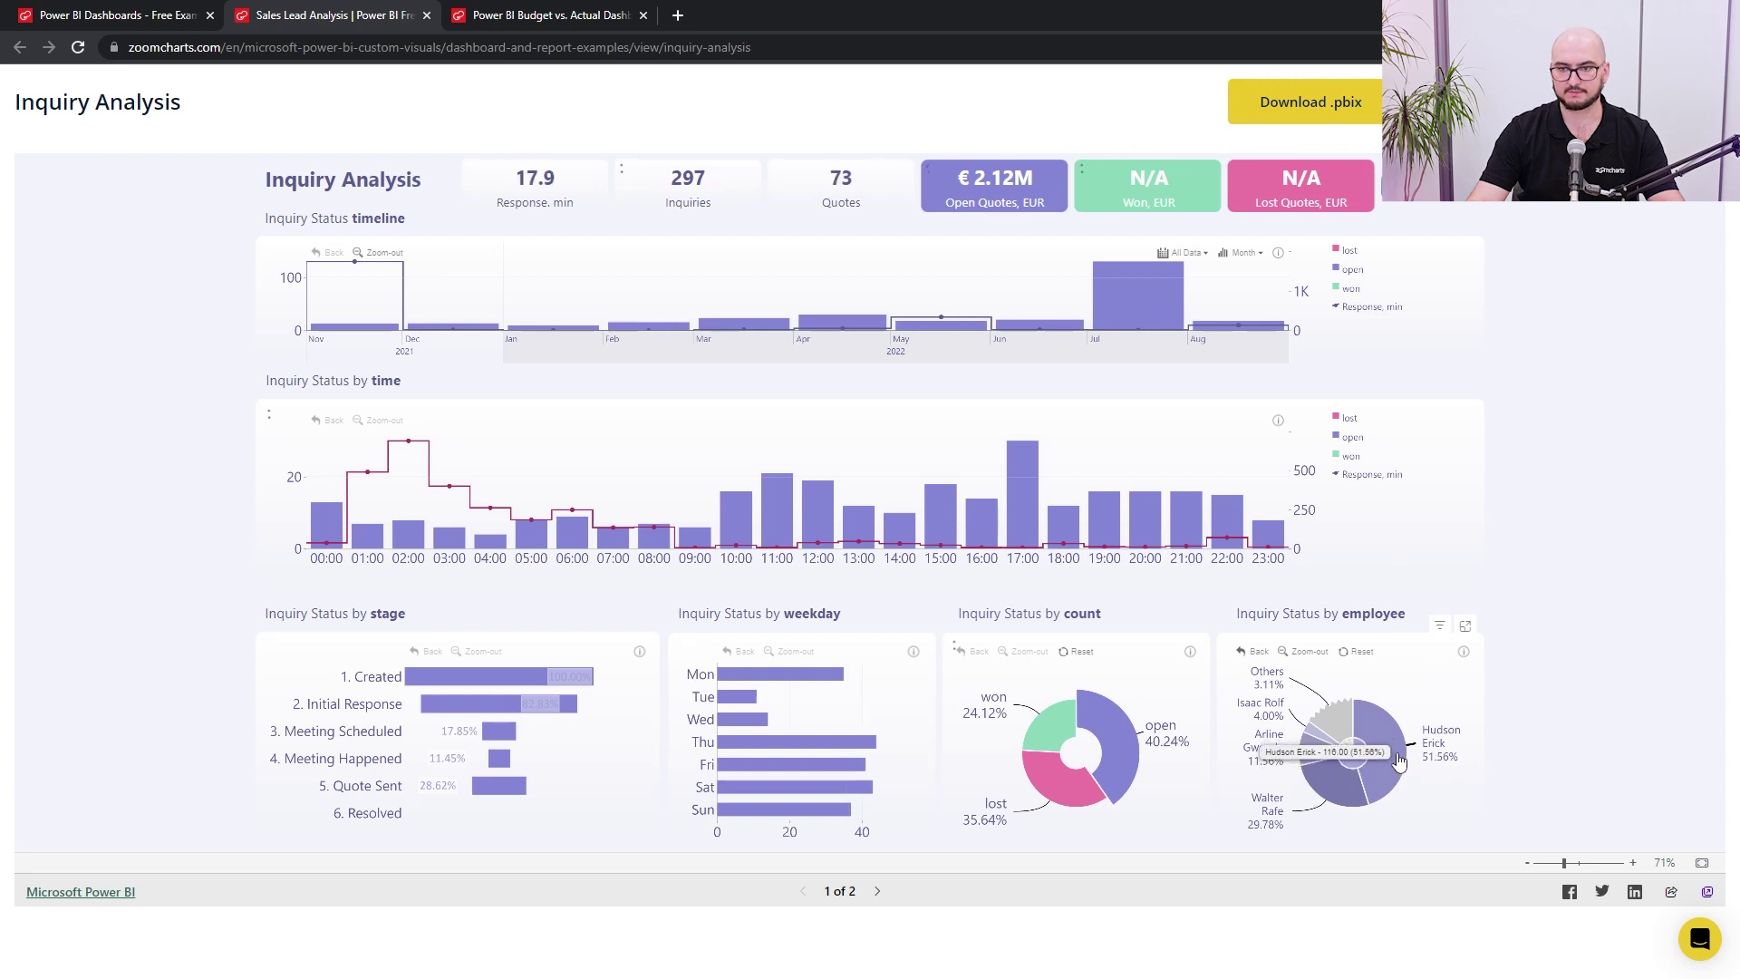
scroll(1149, 360, "up", 2)
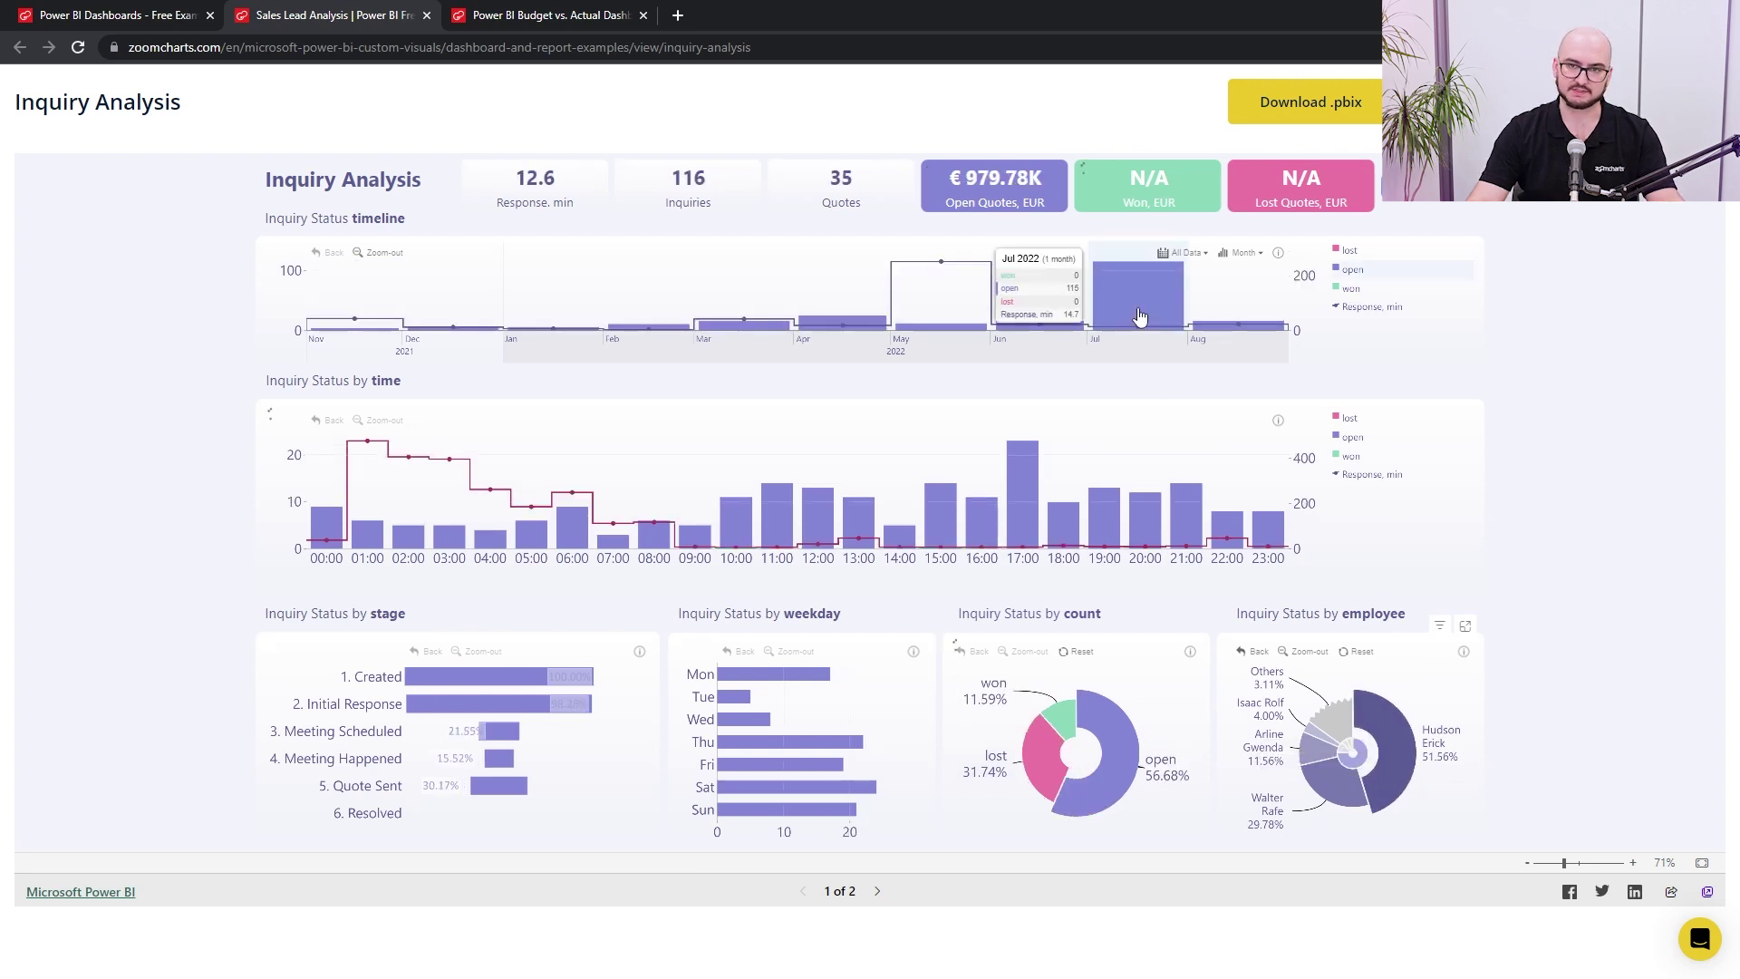
left_click(1139, 308)
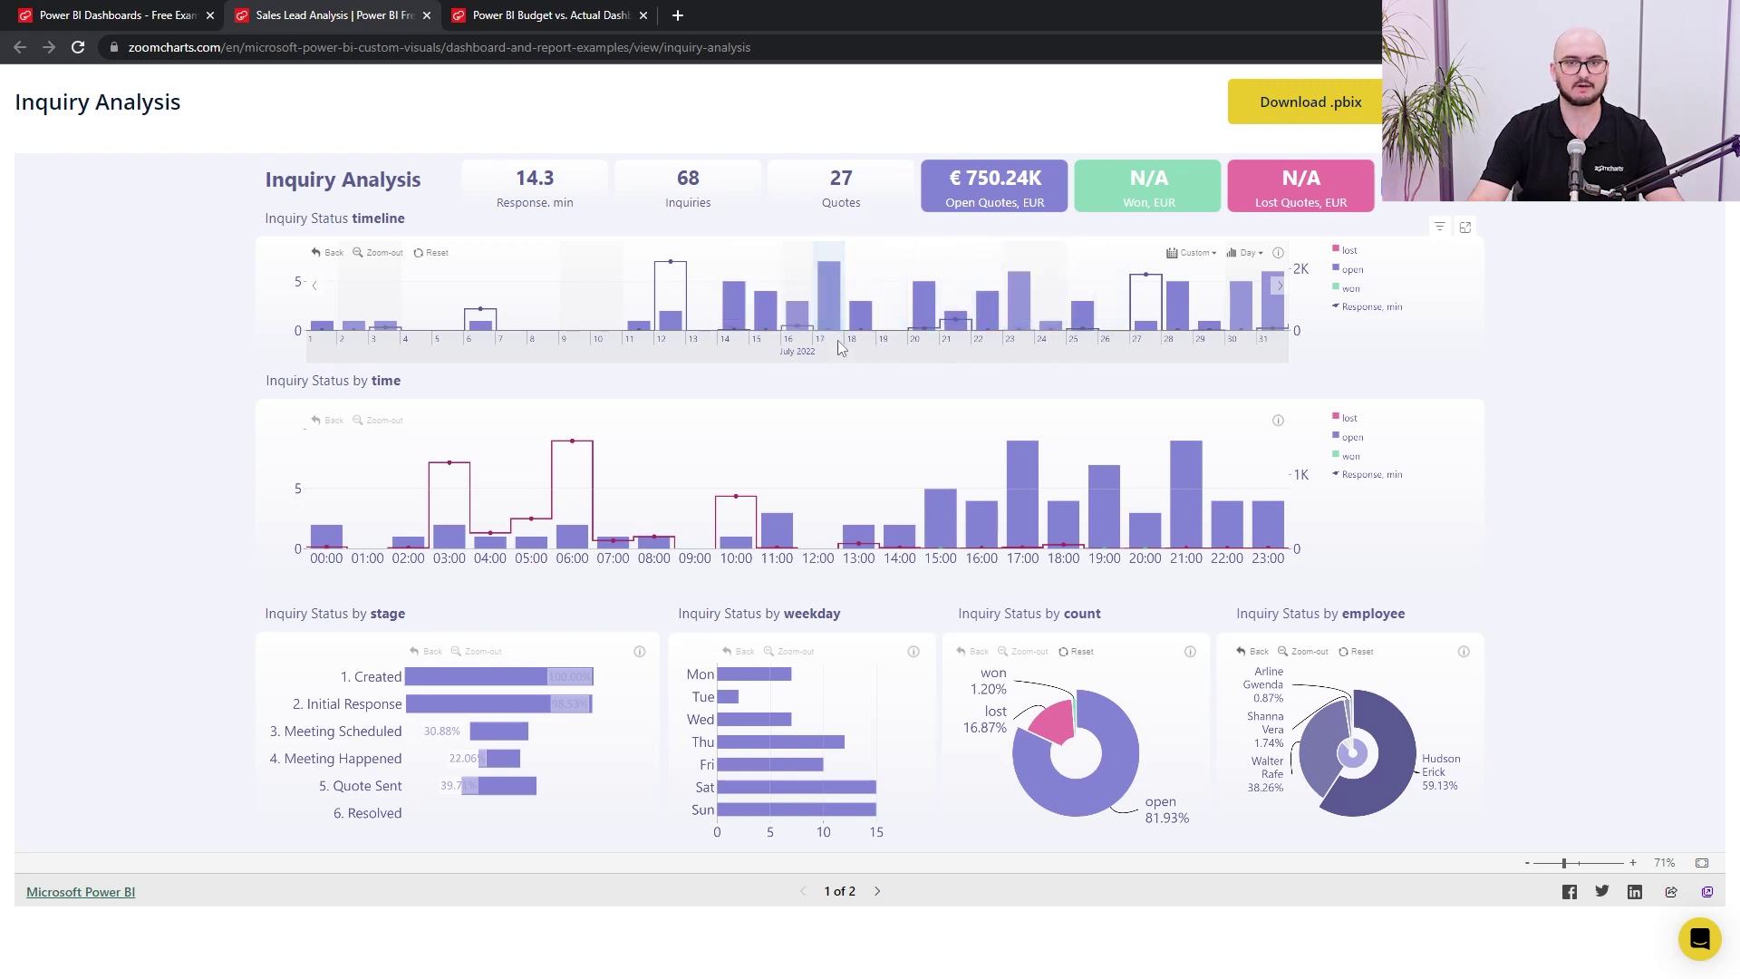
left_click_drag(819, 344, 1026, 362)
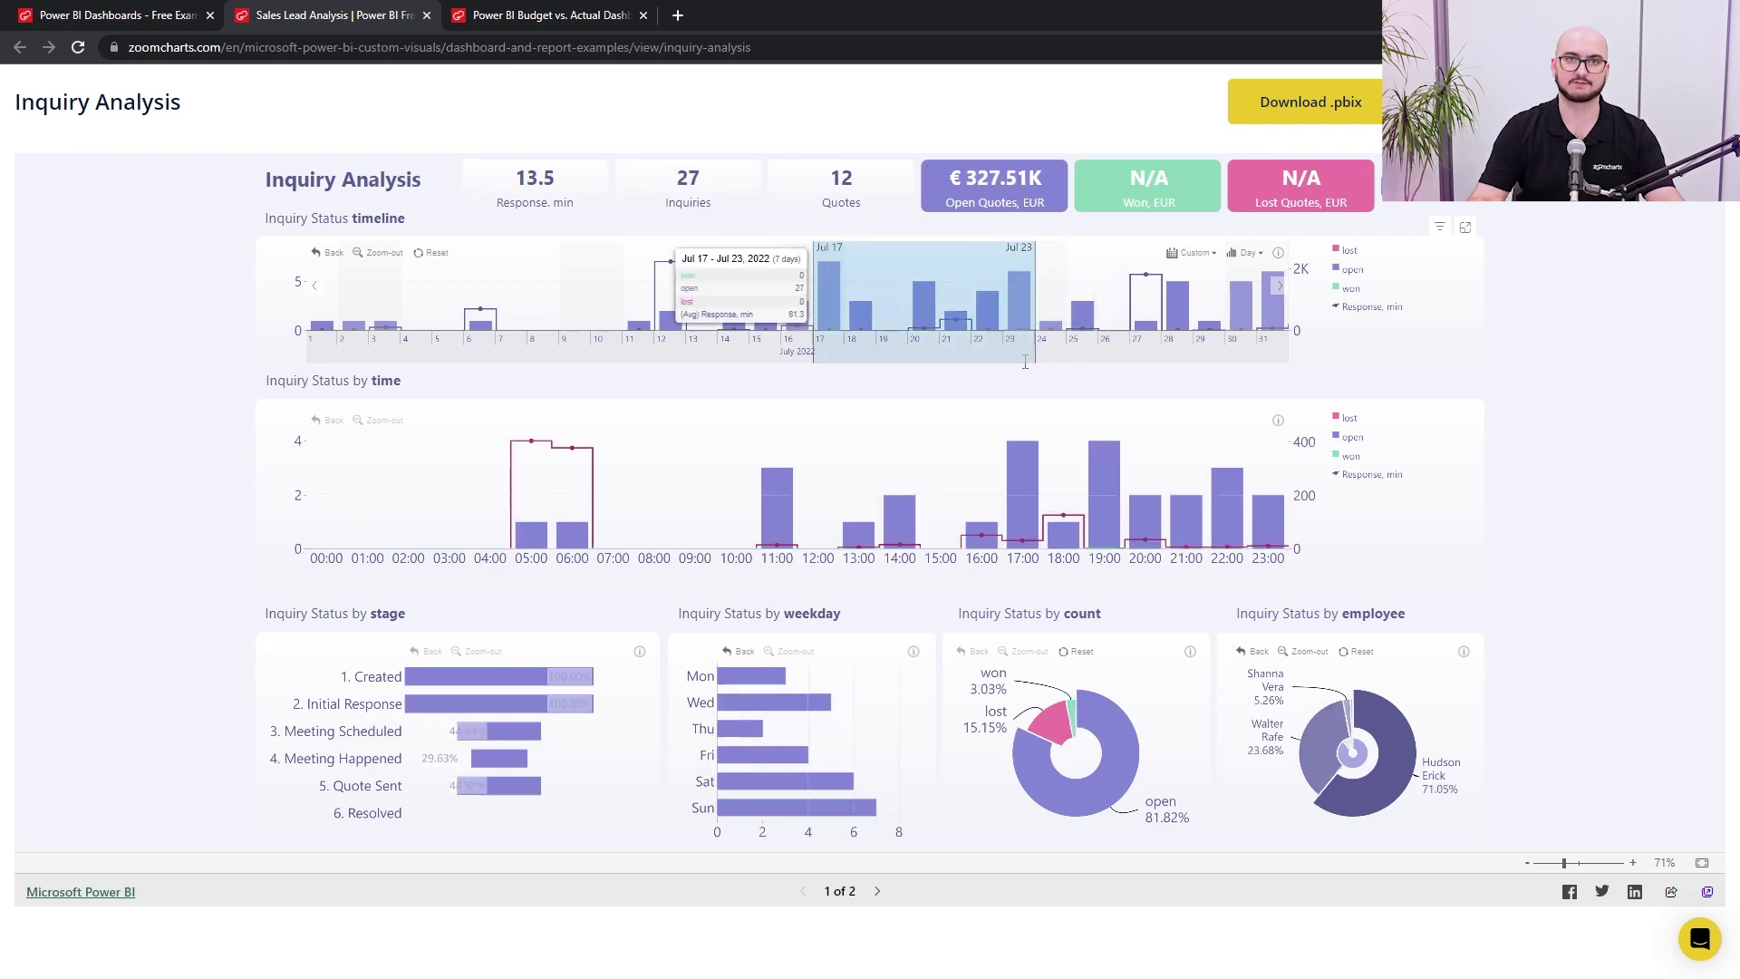